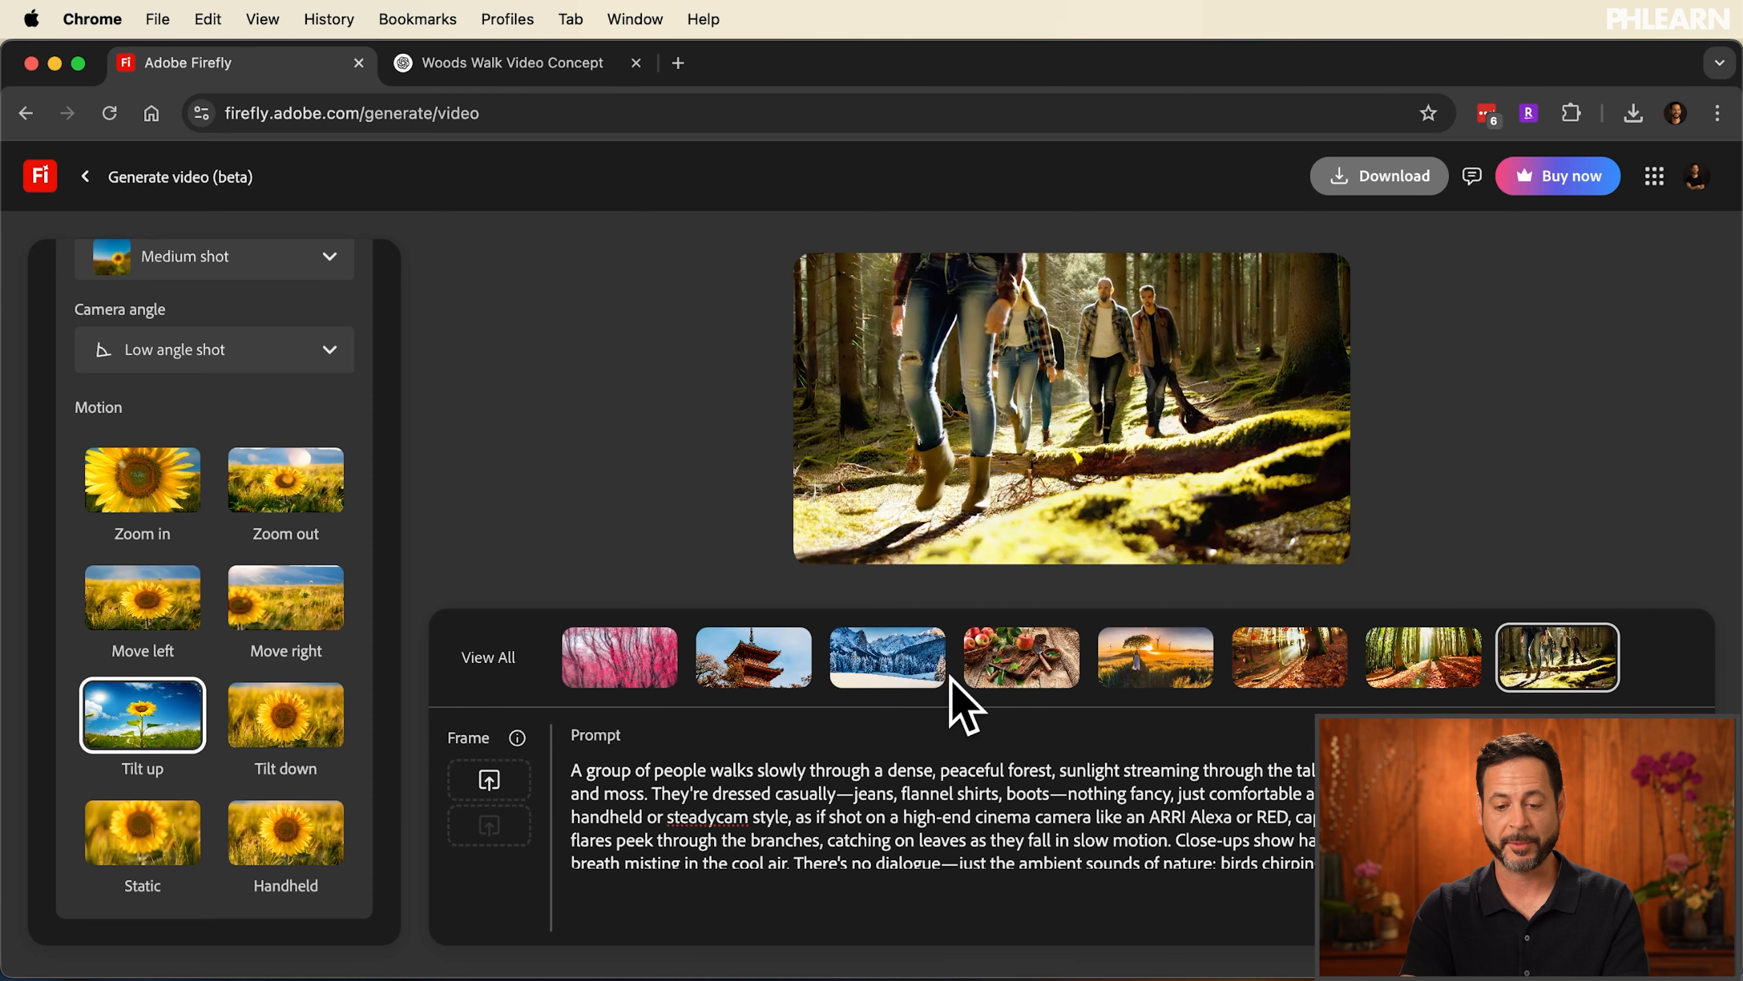
# Play the generated forest hikers clip, scrub back from its end and view it full screen
pyautogui.click(829, 541)
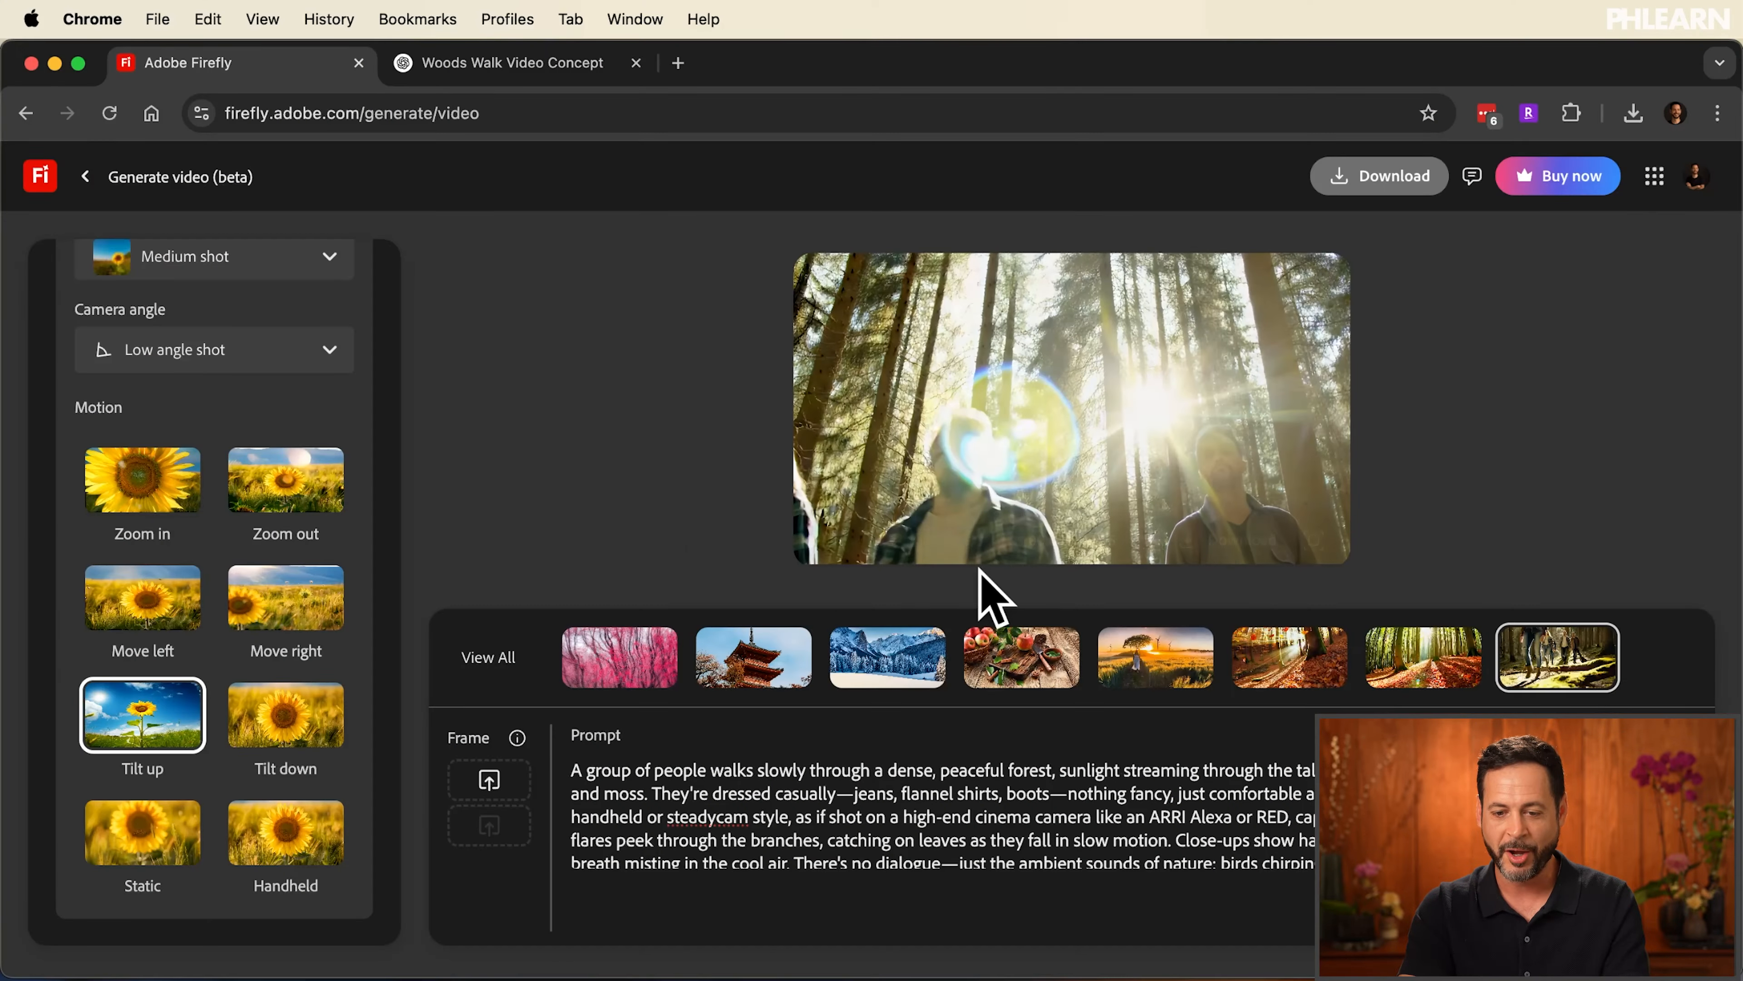
pyautogui.moveTo(1171, 547)
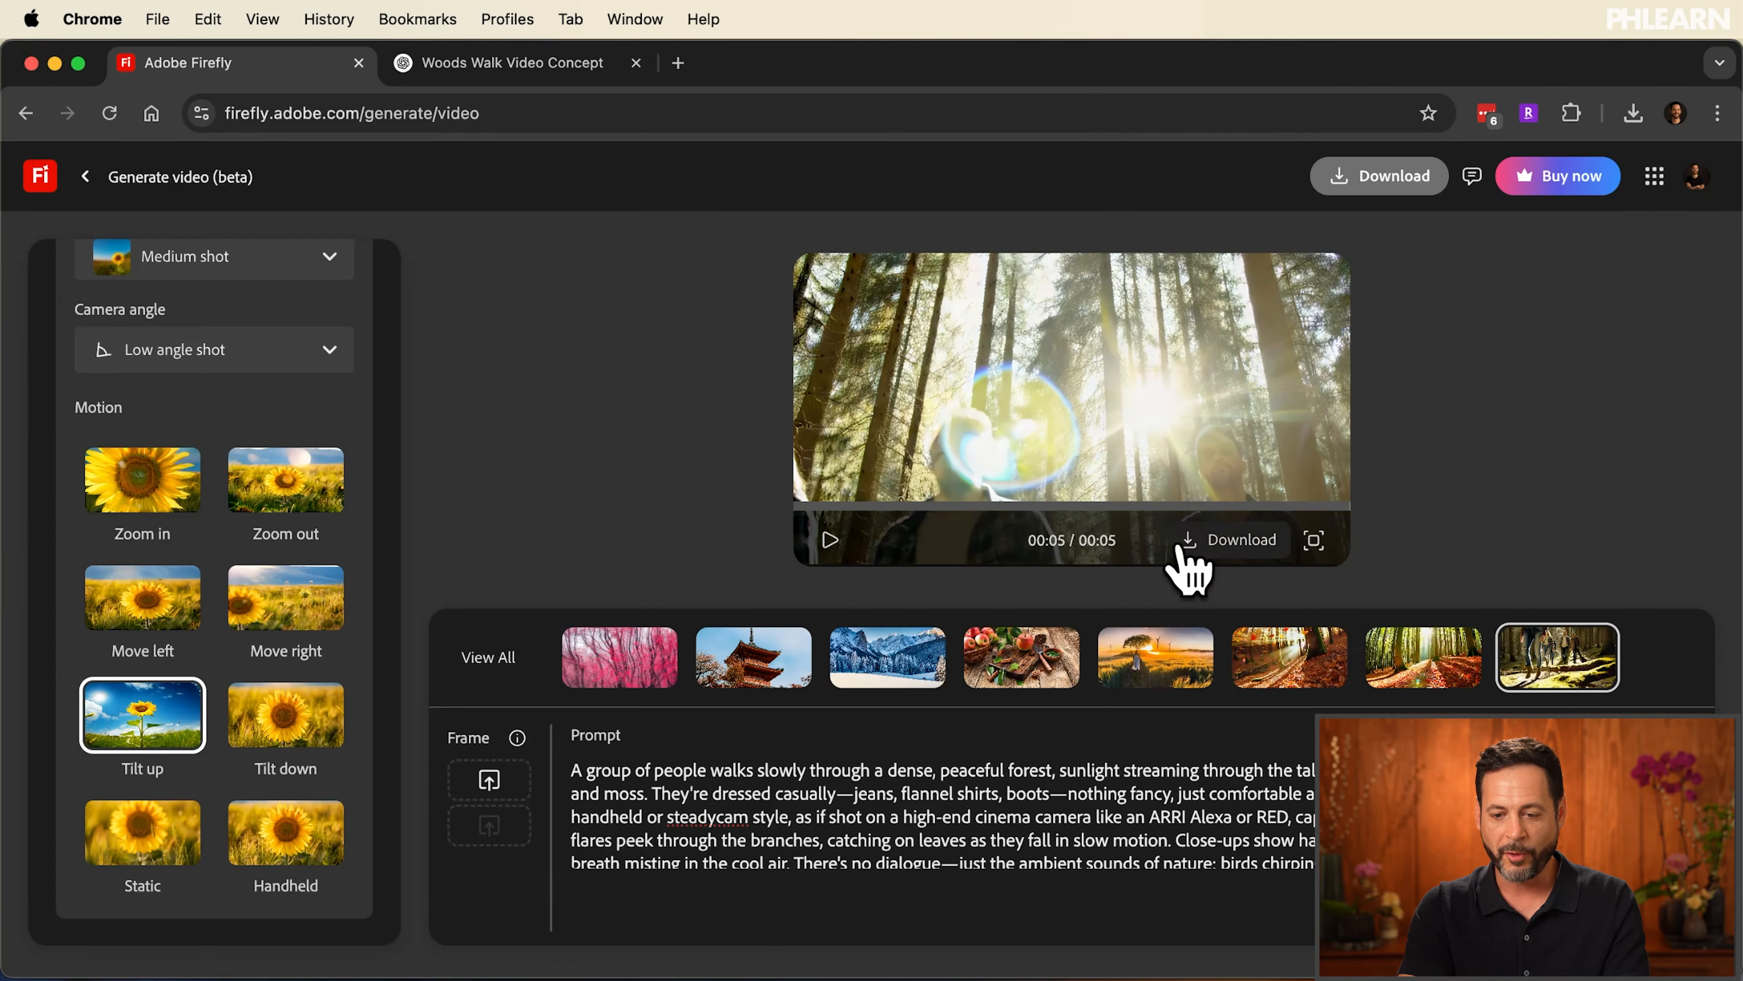
pyautogui.click(1226, 506)
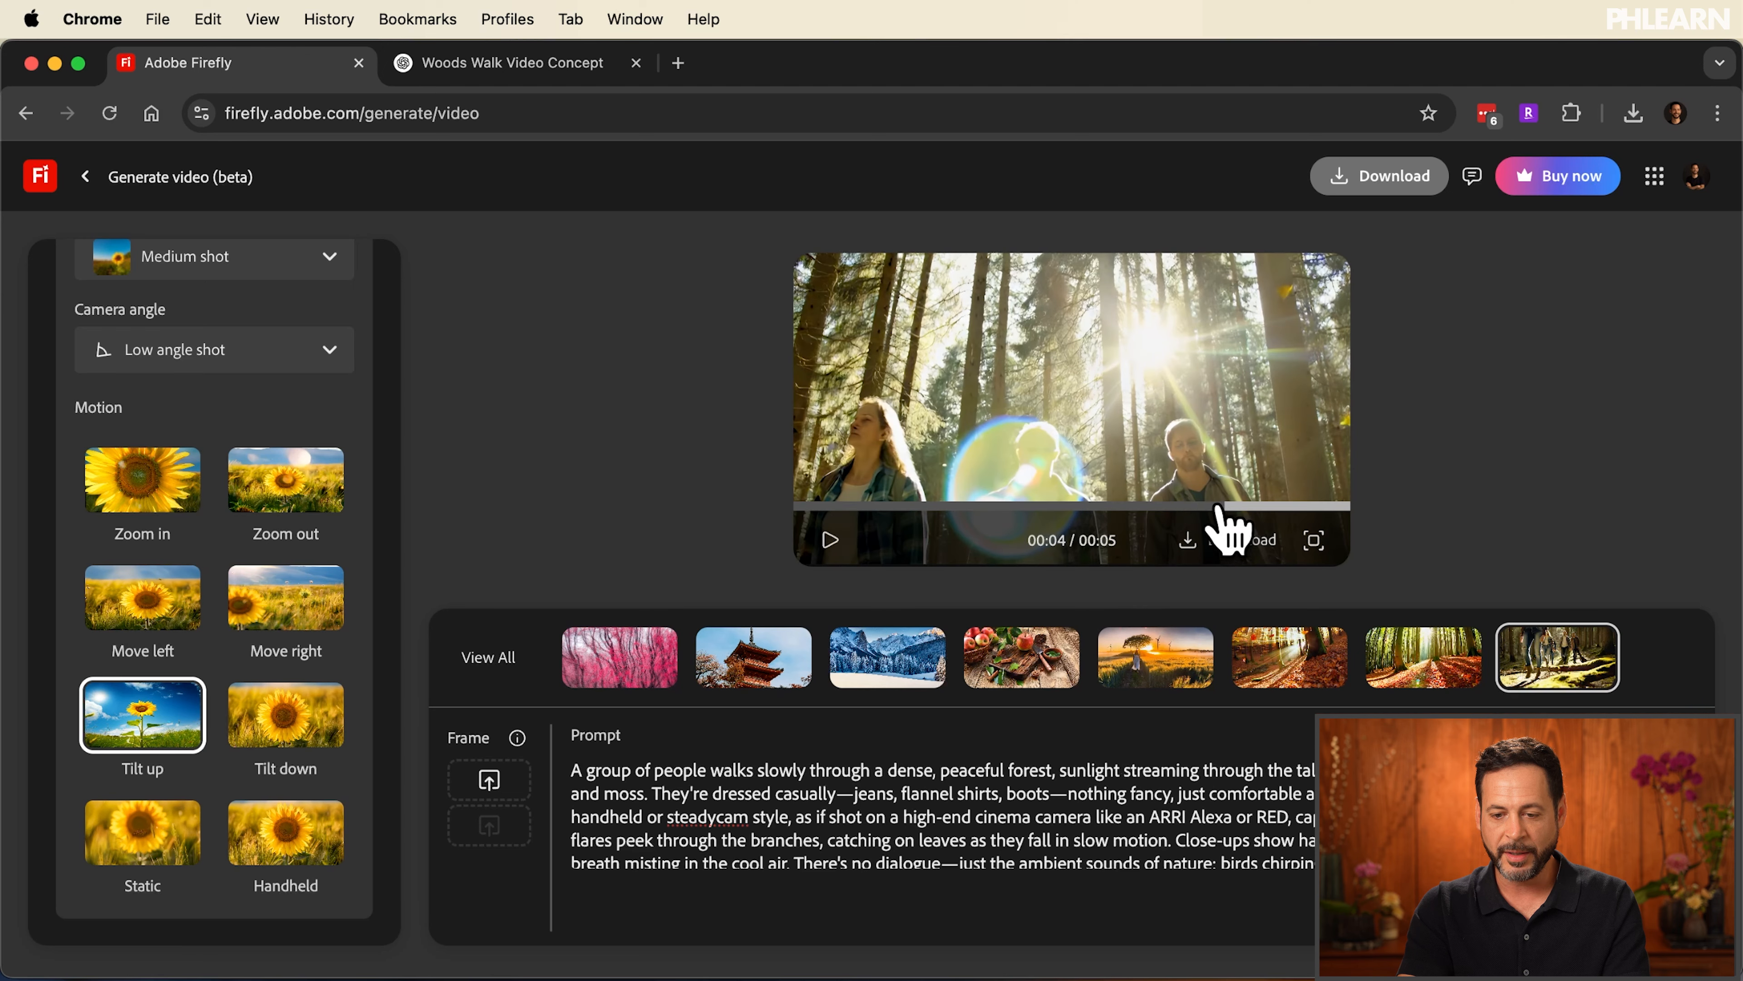
pyautogui.click(1313, 541)
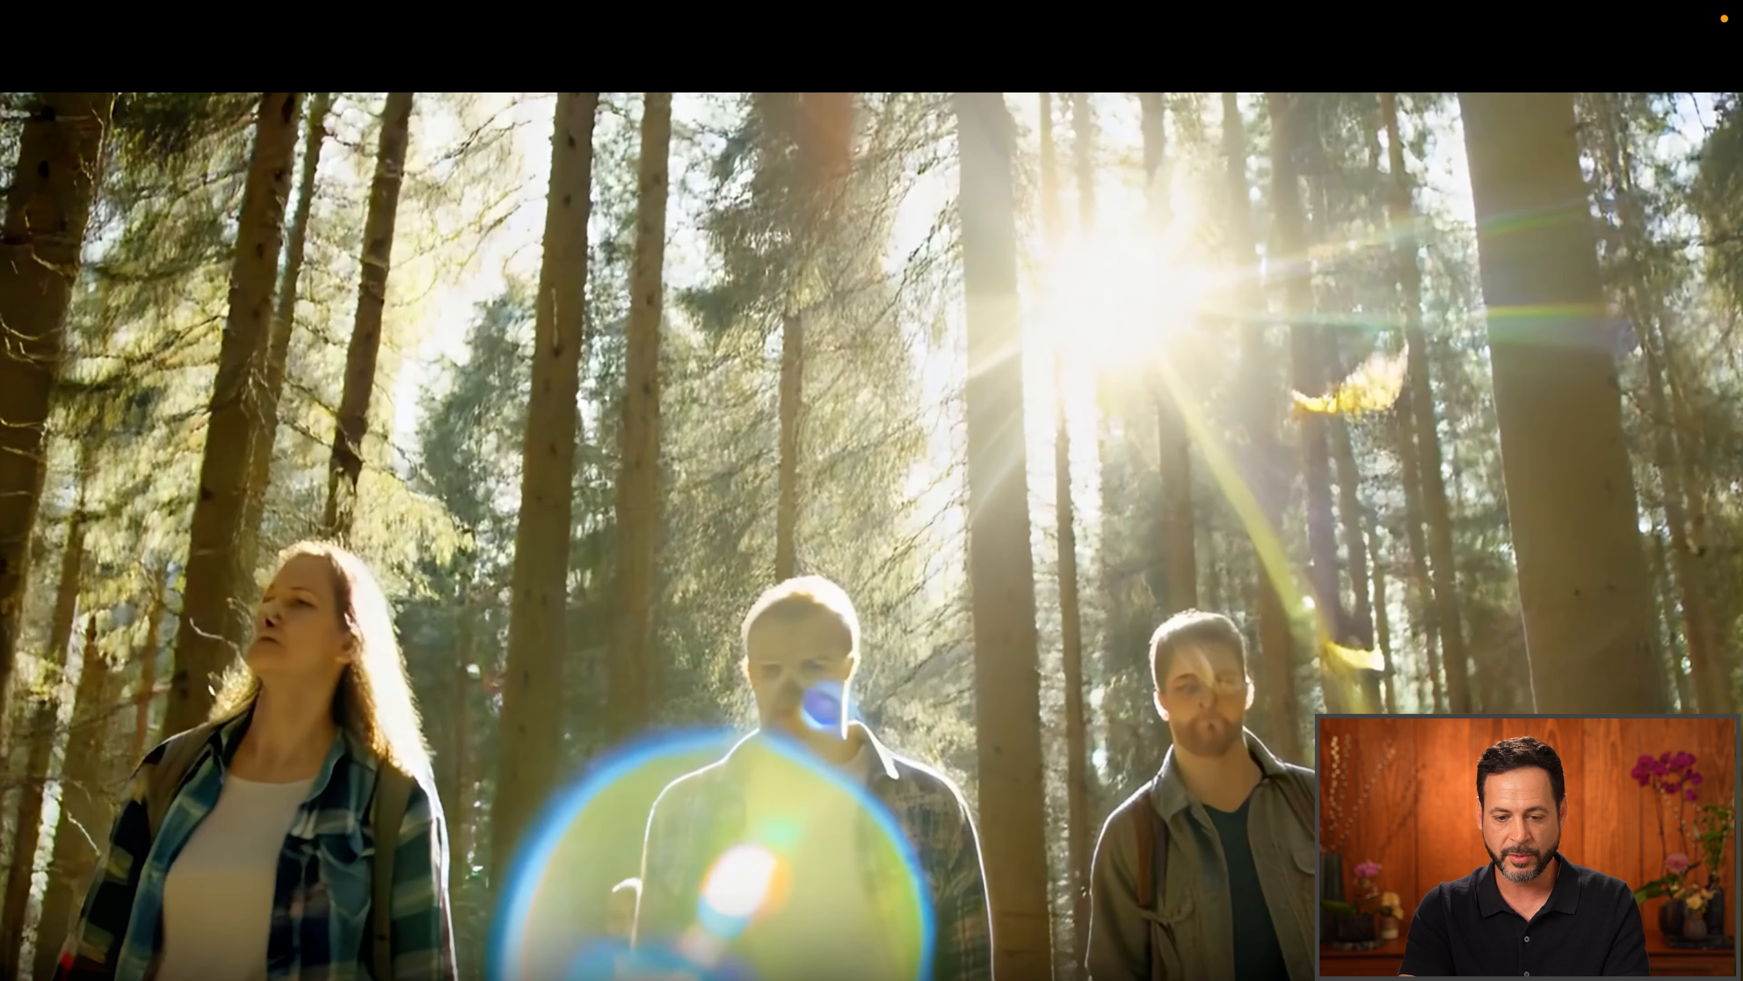
# Examine the hikers' faces under magnification at several moments of the full-screen clip, then exit full screen
pyautogui.hotkey('ctrl', 'alt', 'z')
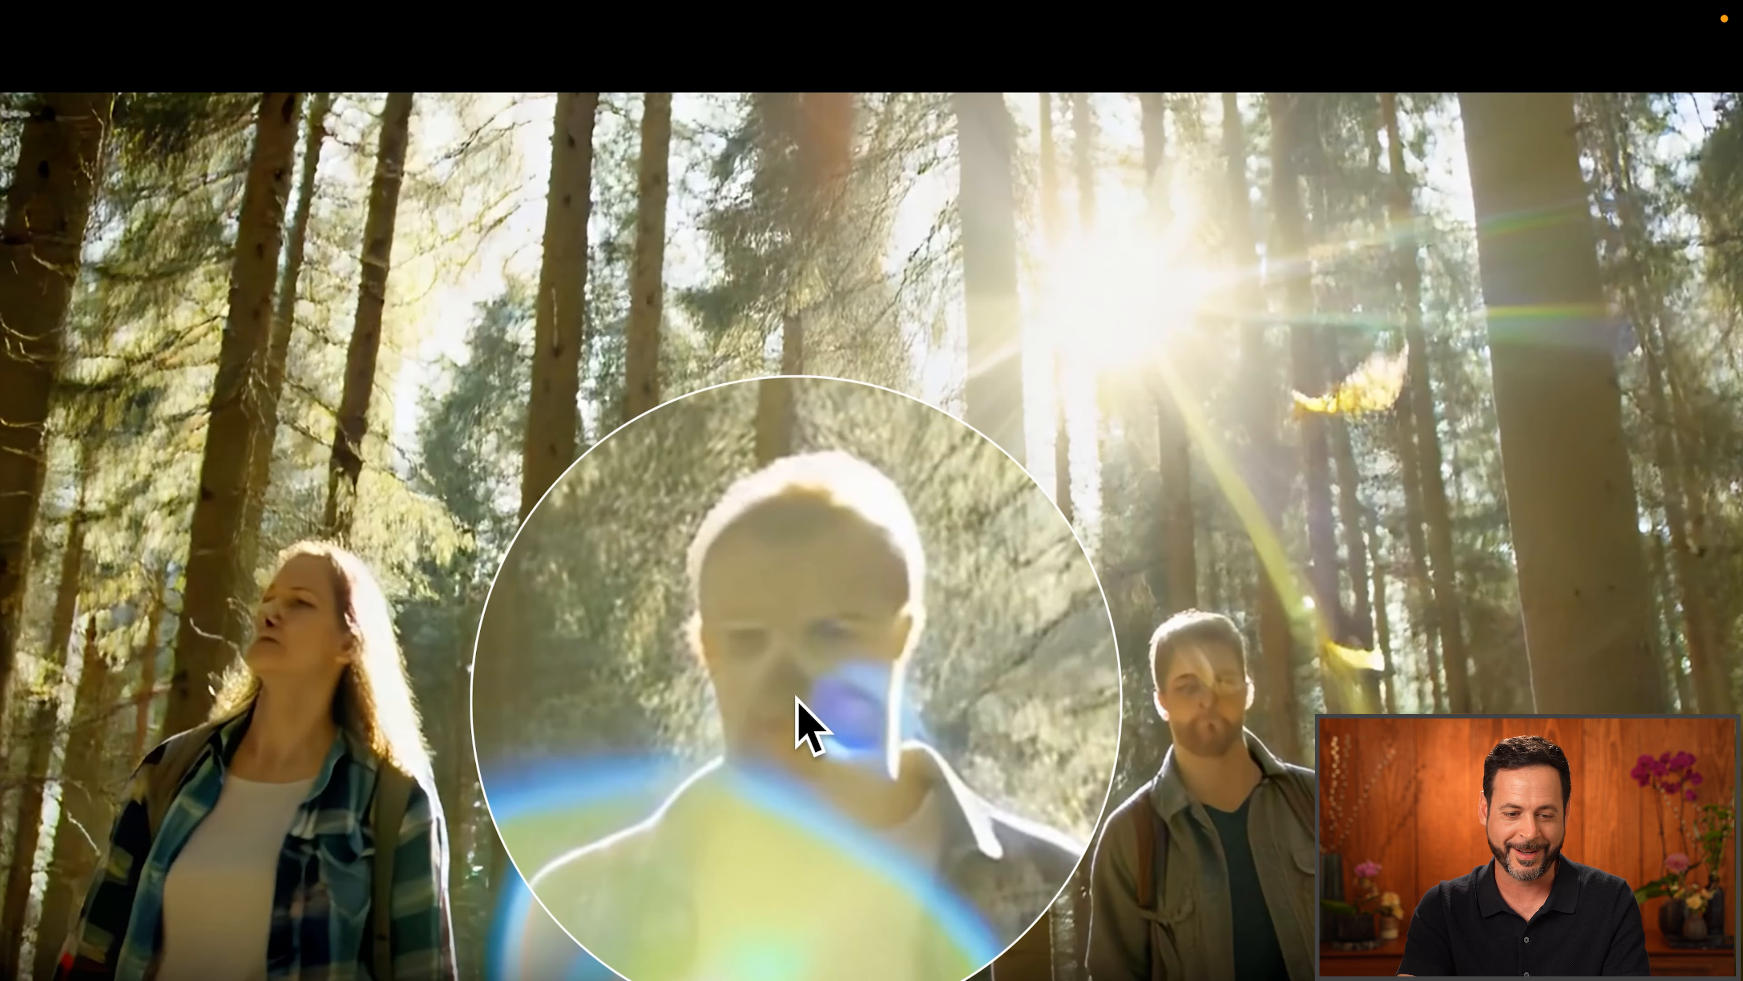
pyautogui.hotkey('ctrl', 'alt', 'z')
pyautogui.hotkey('ctrl', 'alt', 'z')
pyautogui.hotkey('ctrl', 'alt', 'z')
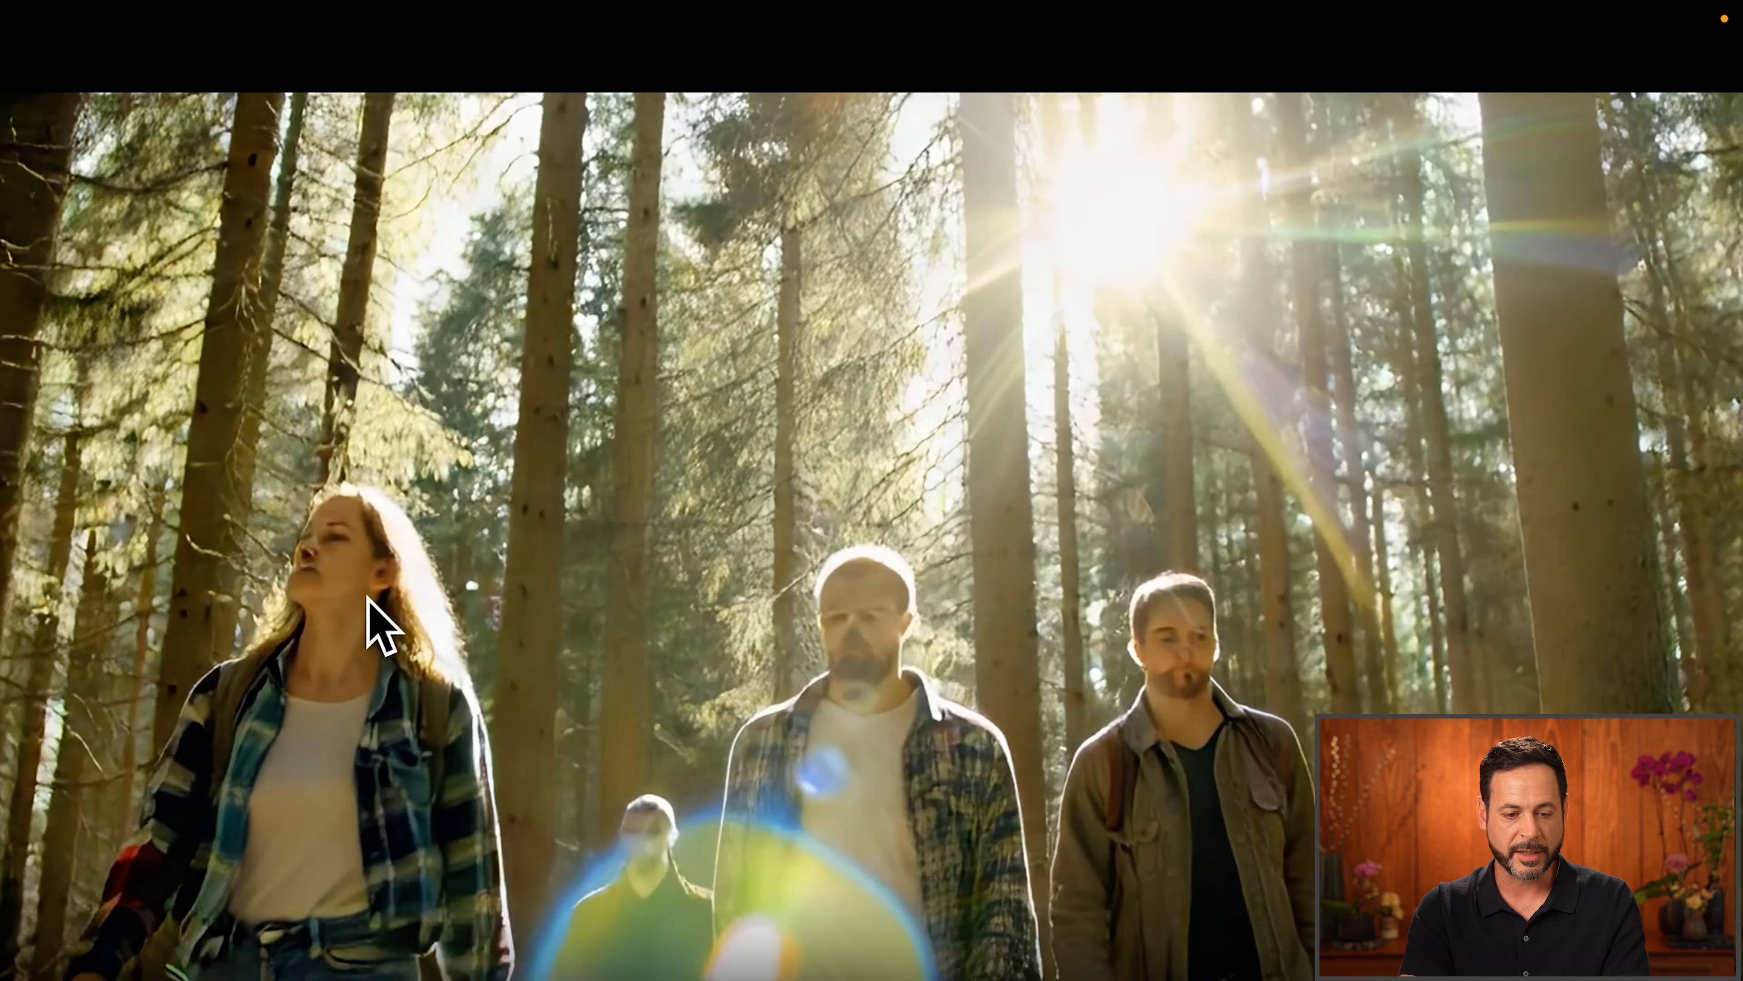
pyautogui.hotkey('ctrl', 'alt', 'z')
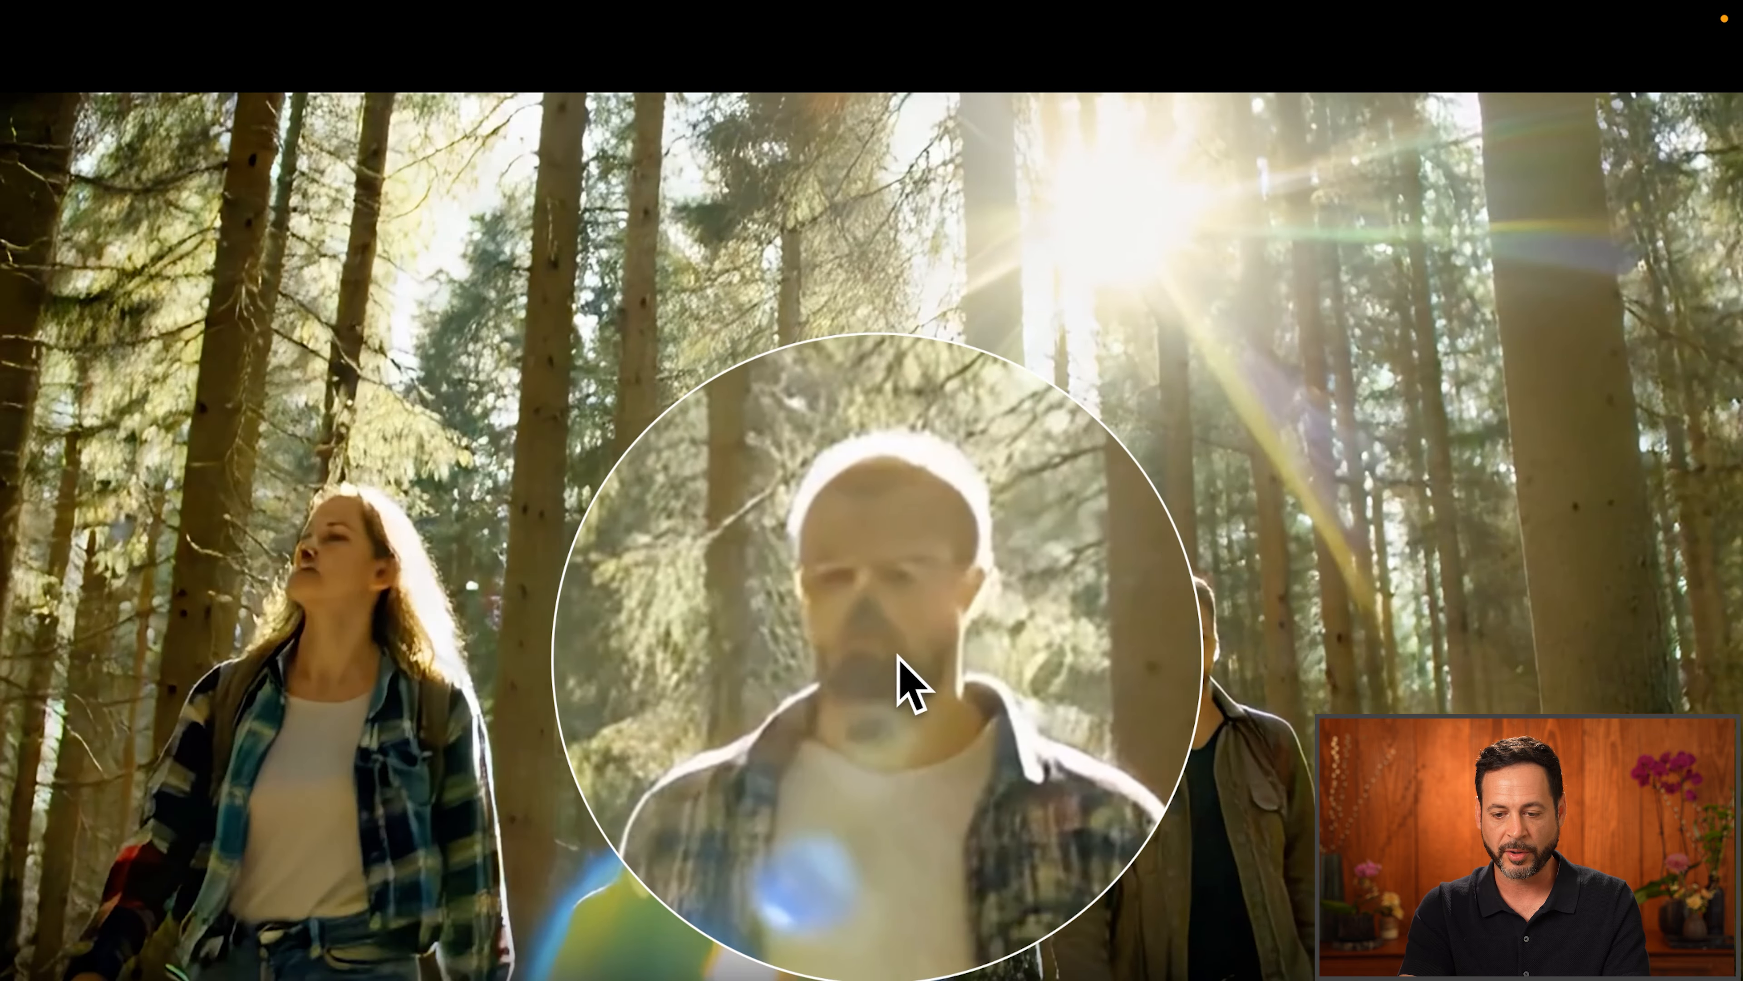
pyautogui.hotkey('ctrl', 'alt', 'z')
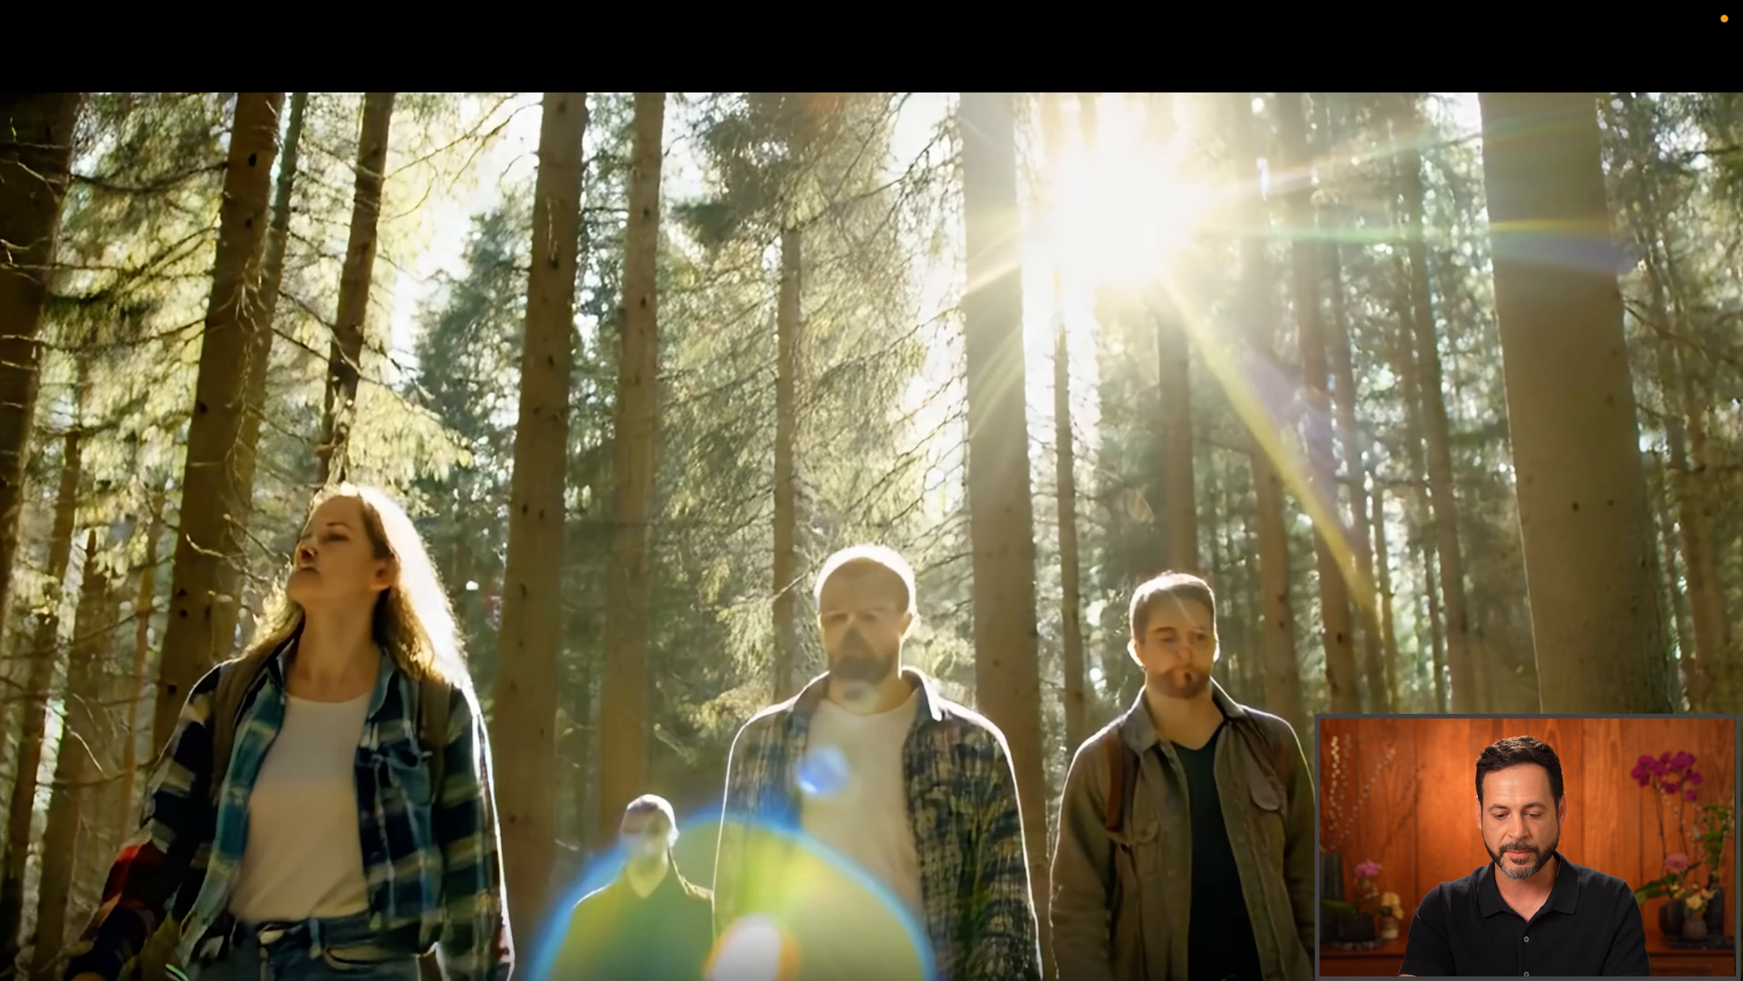
pyautogui.hotkey('ctrl', 'alt', 'z')
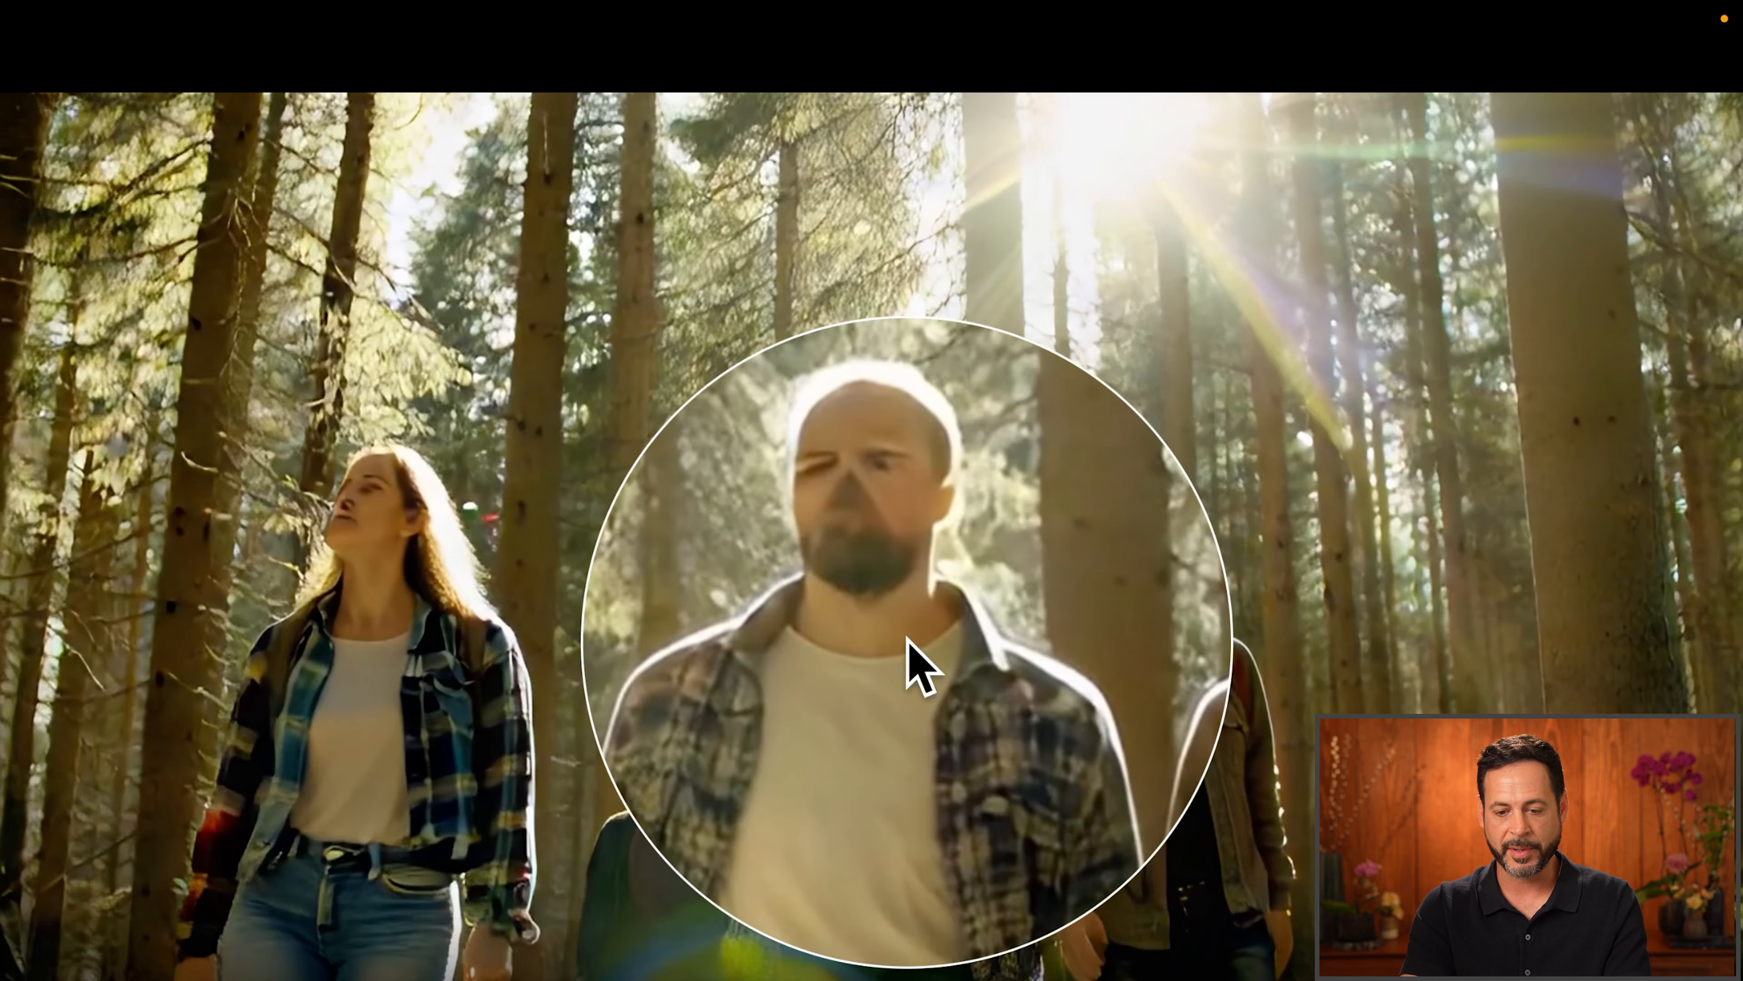
pyautogui.hotkey('ctrl', 'alt', 'z')
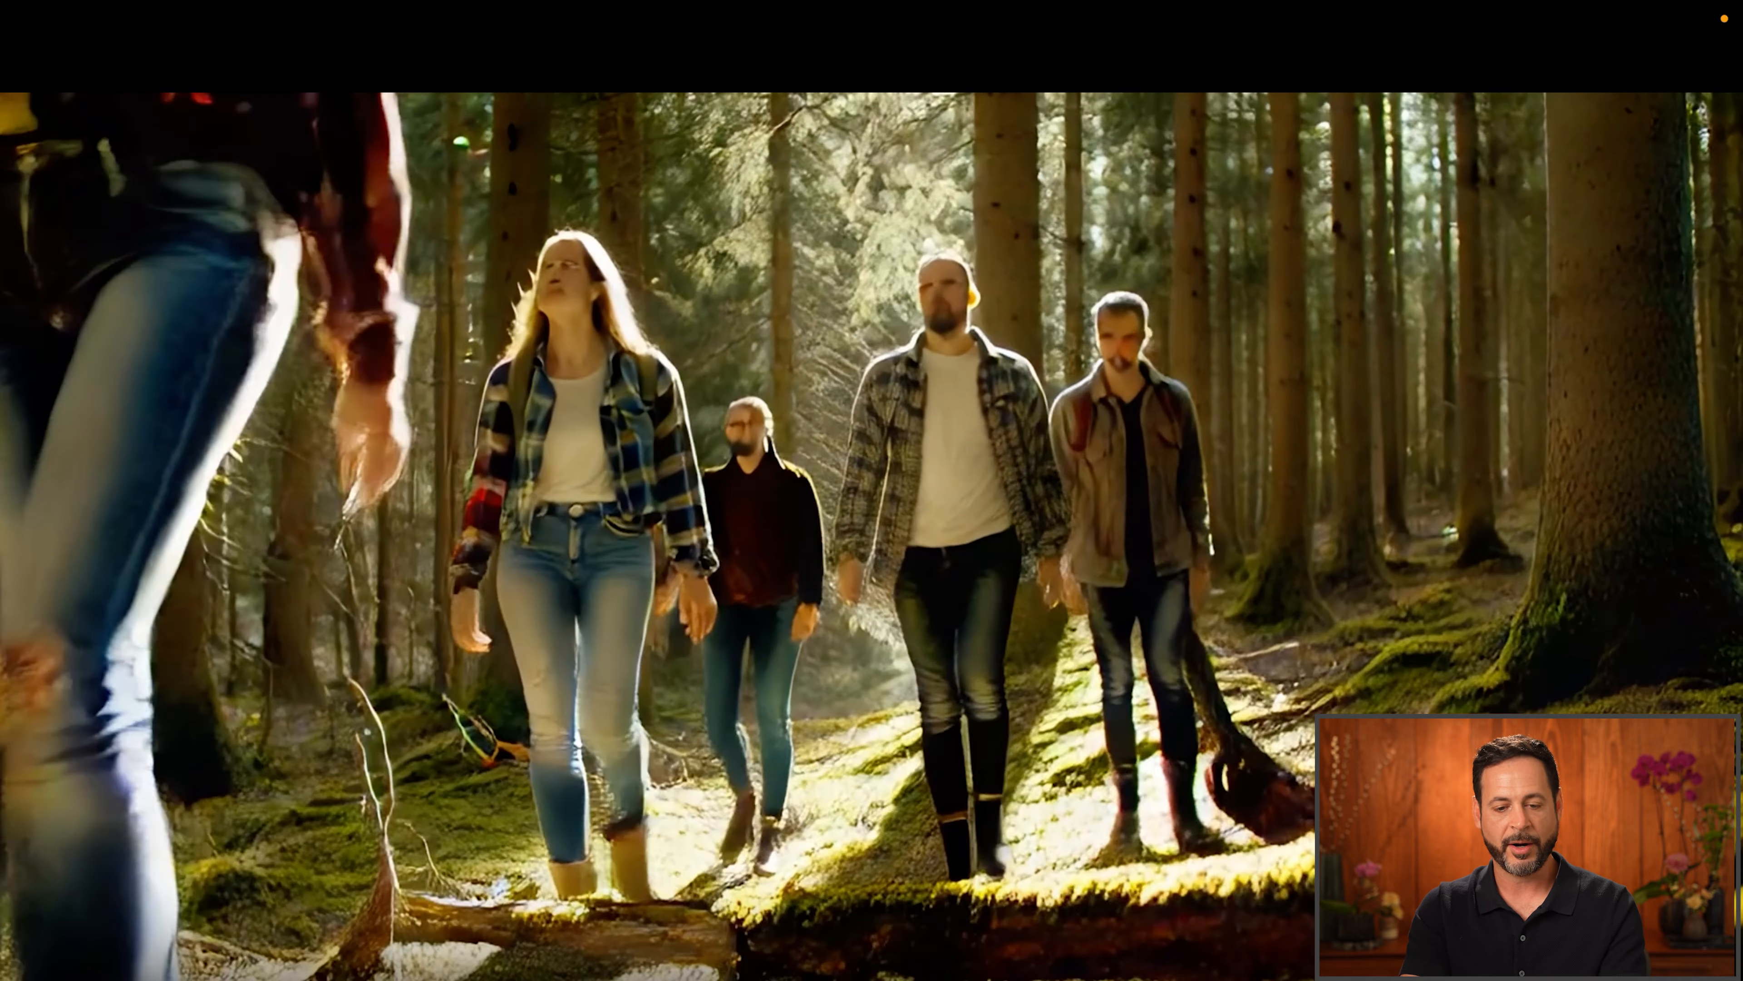
pyautogui.press('Escape')
pyautogui.moveTo(885, 482)
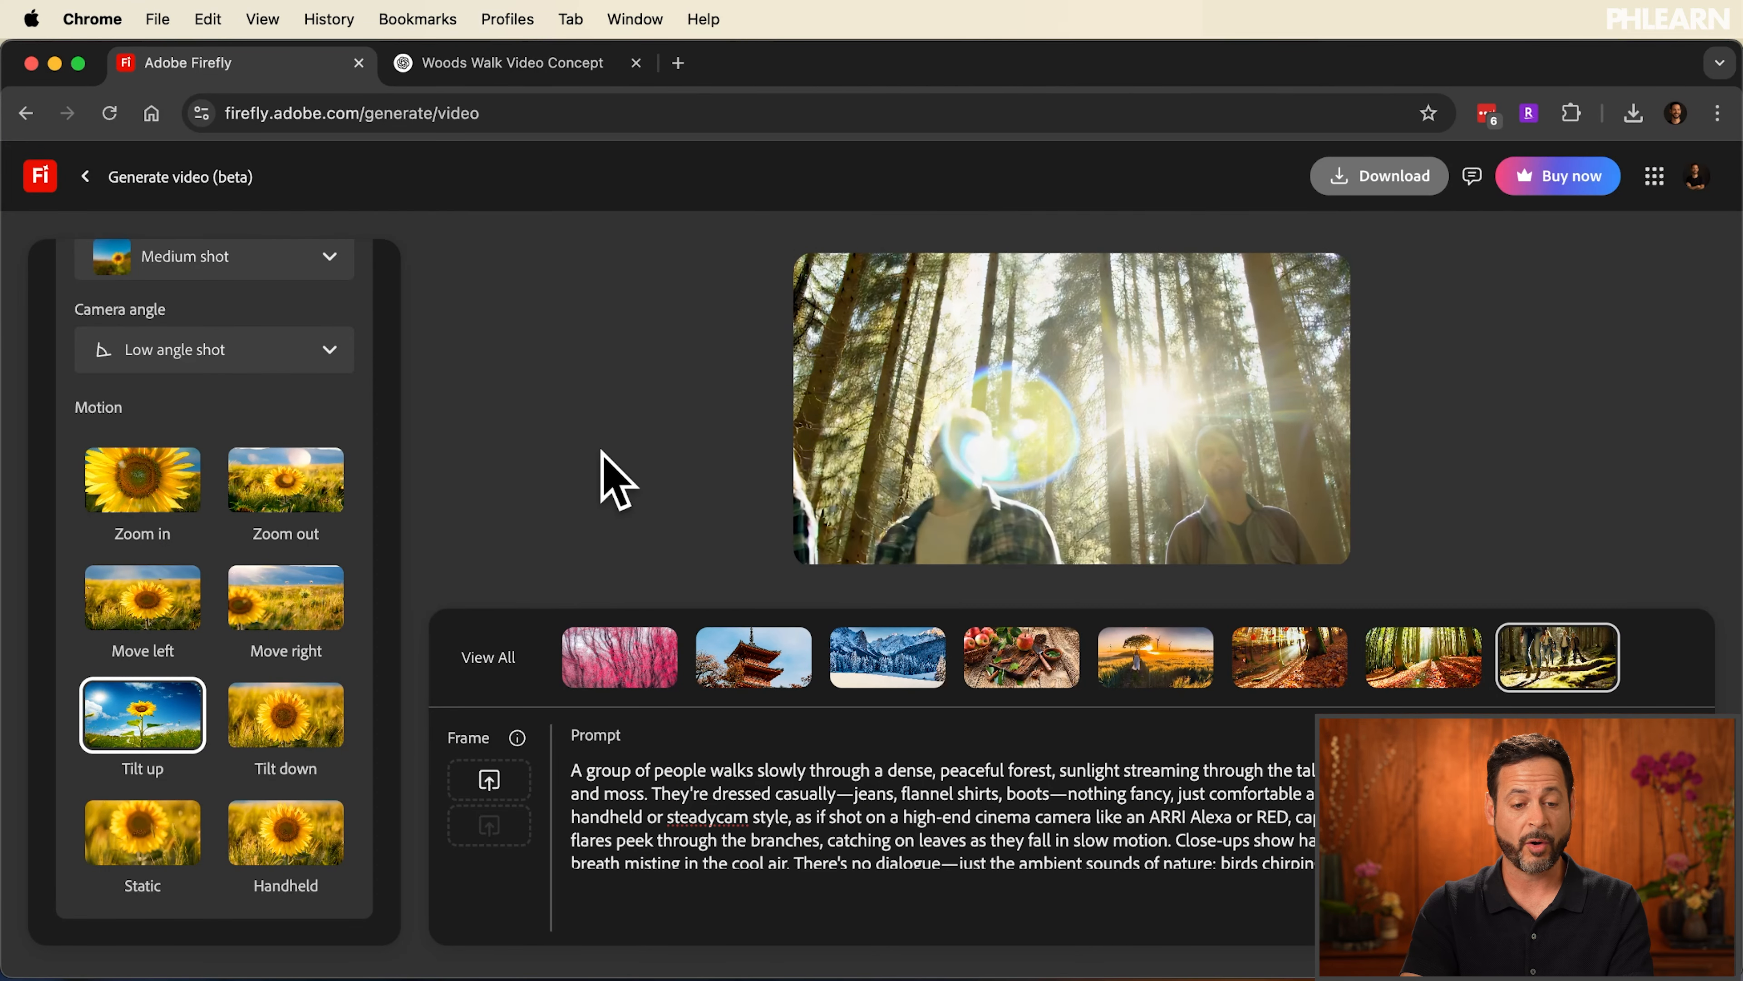
# Bring up the generated hikers clip again and play the peaceful forest clip with birds
pyautogui.scroll(3, 291, 406)
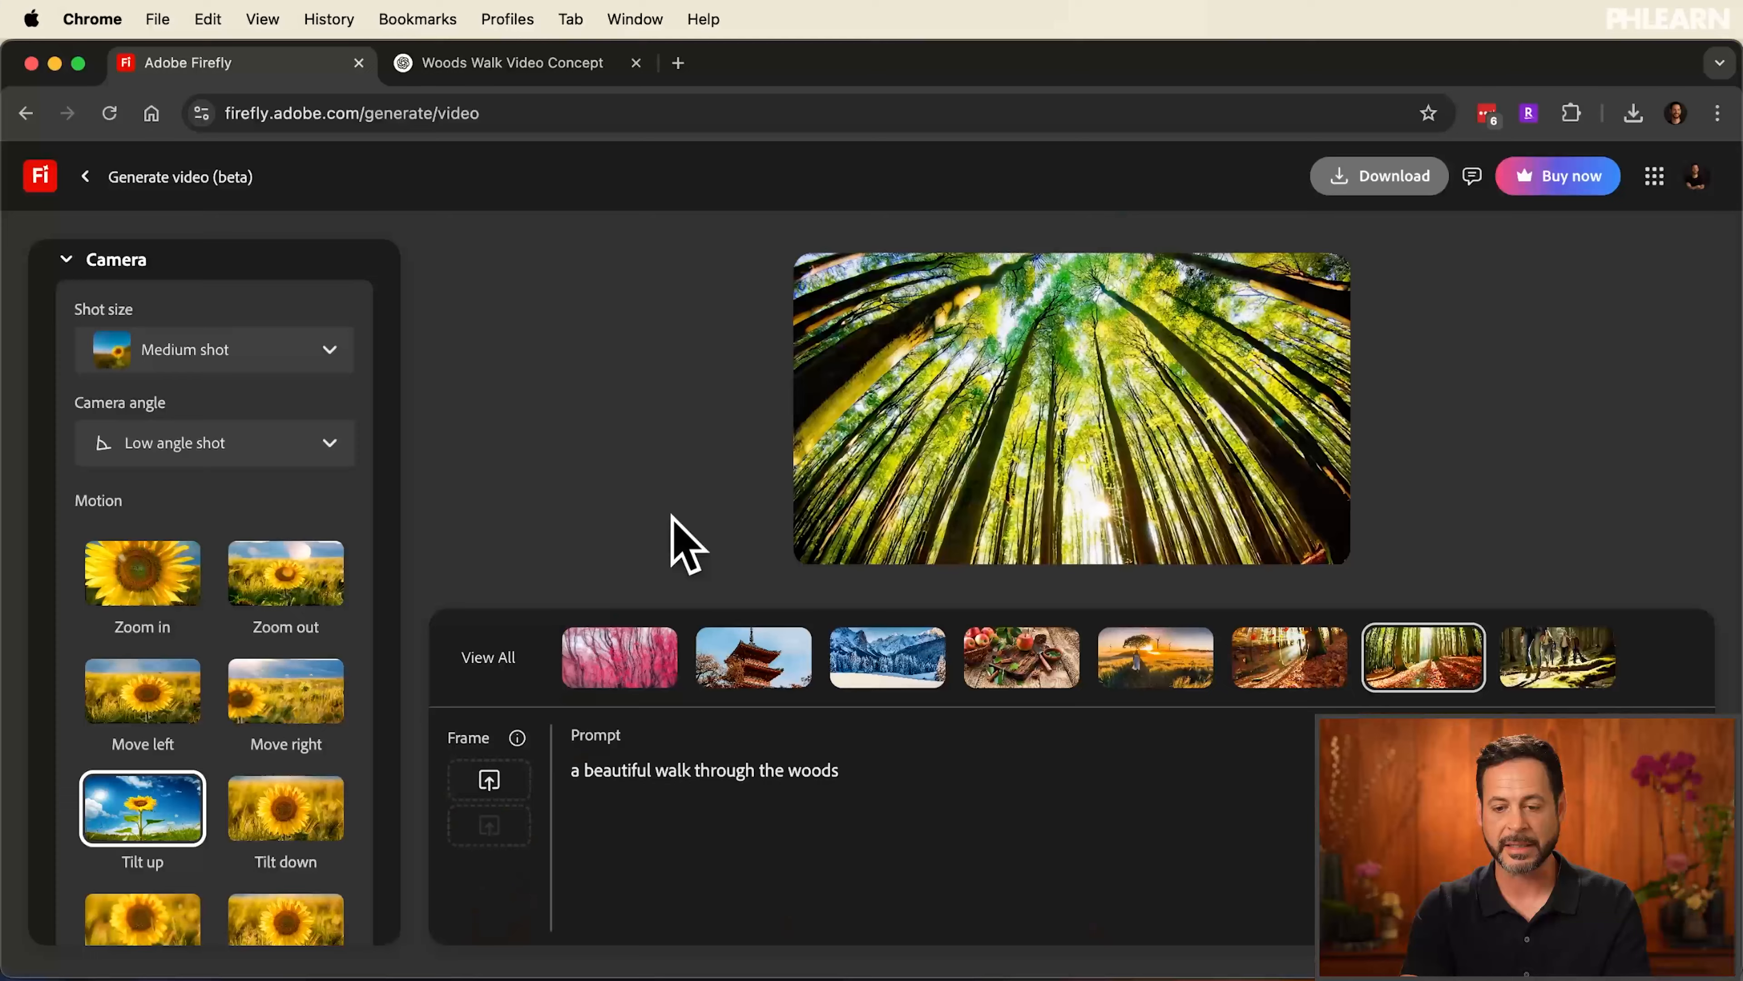
pyautogui.click(1564, 670)
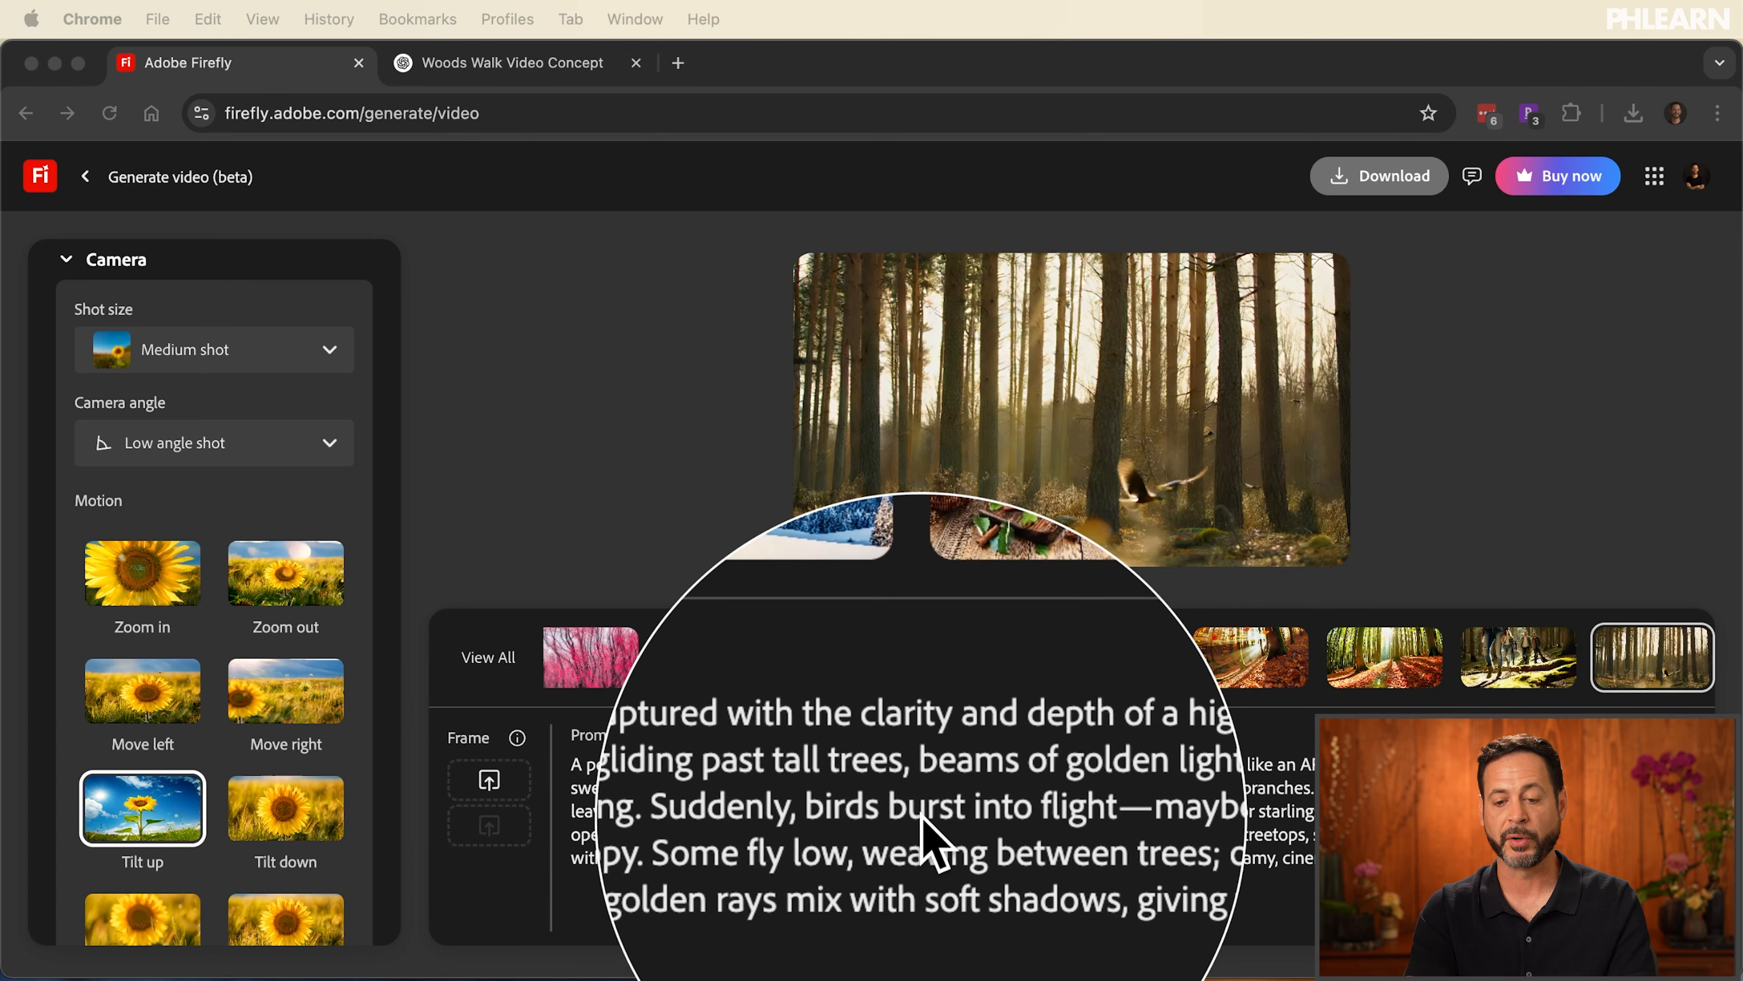
pyautogui.click(858, 437)
pyautogui.click(831, 541)
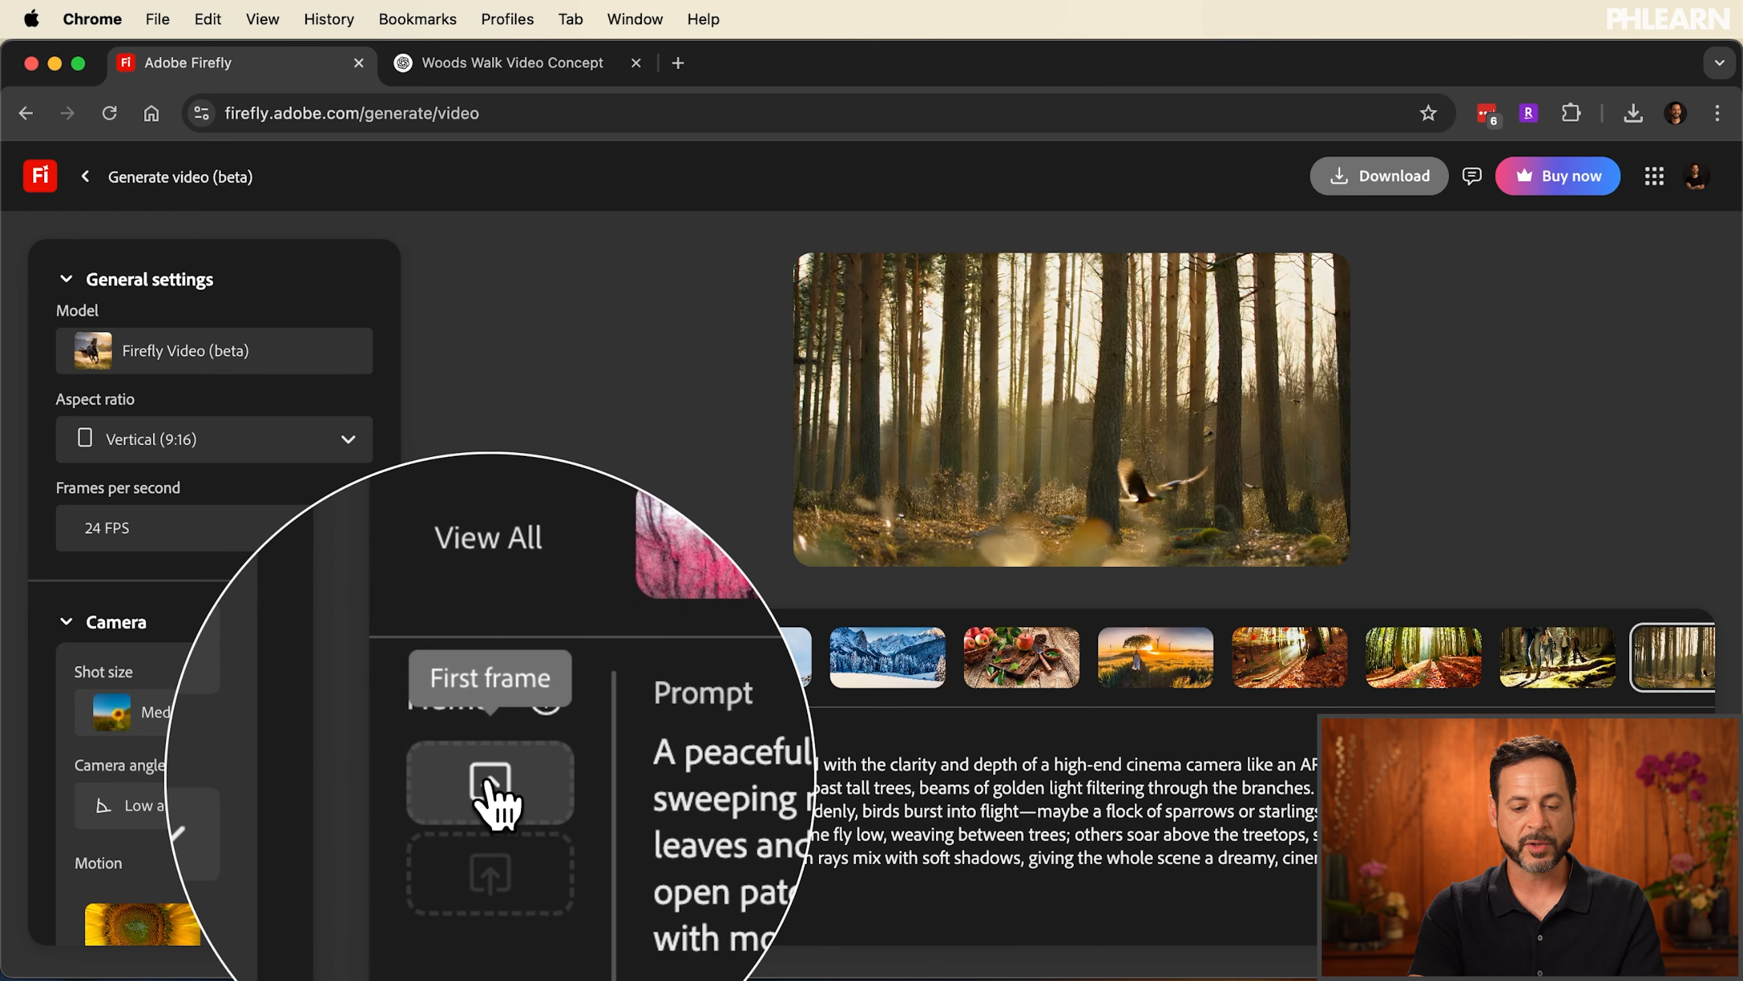
# Upload Time Lapse.jpg from the 01 Time Lapse folder as the video's first frame
pyautogui.click(490, 789)
pyautogui.click(1141, 339)
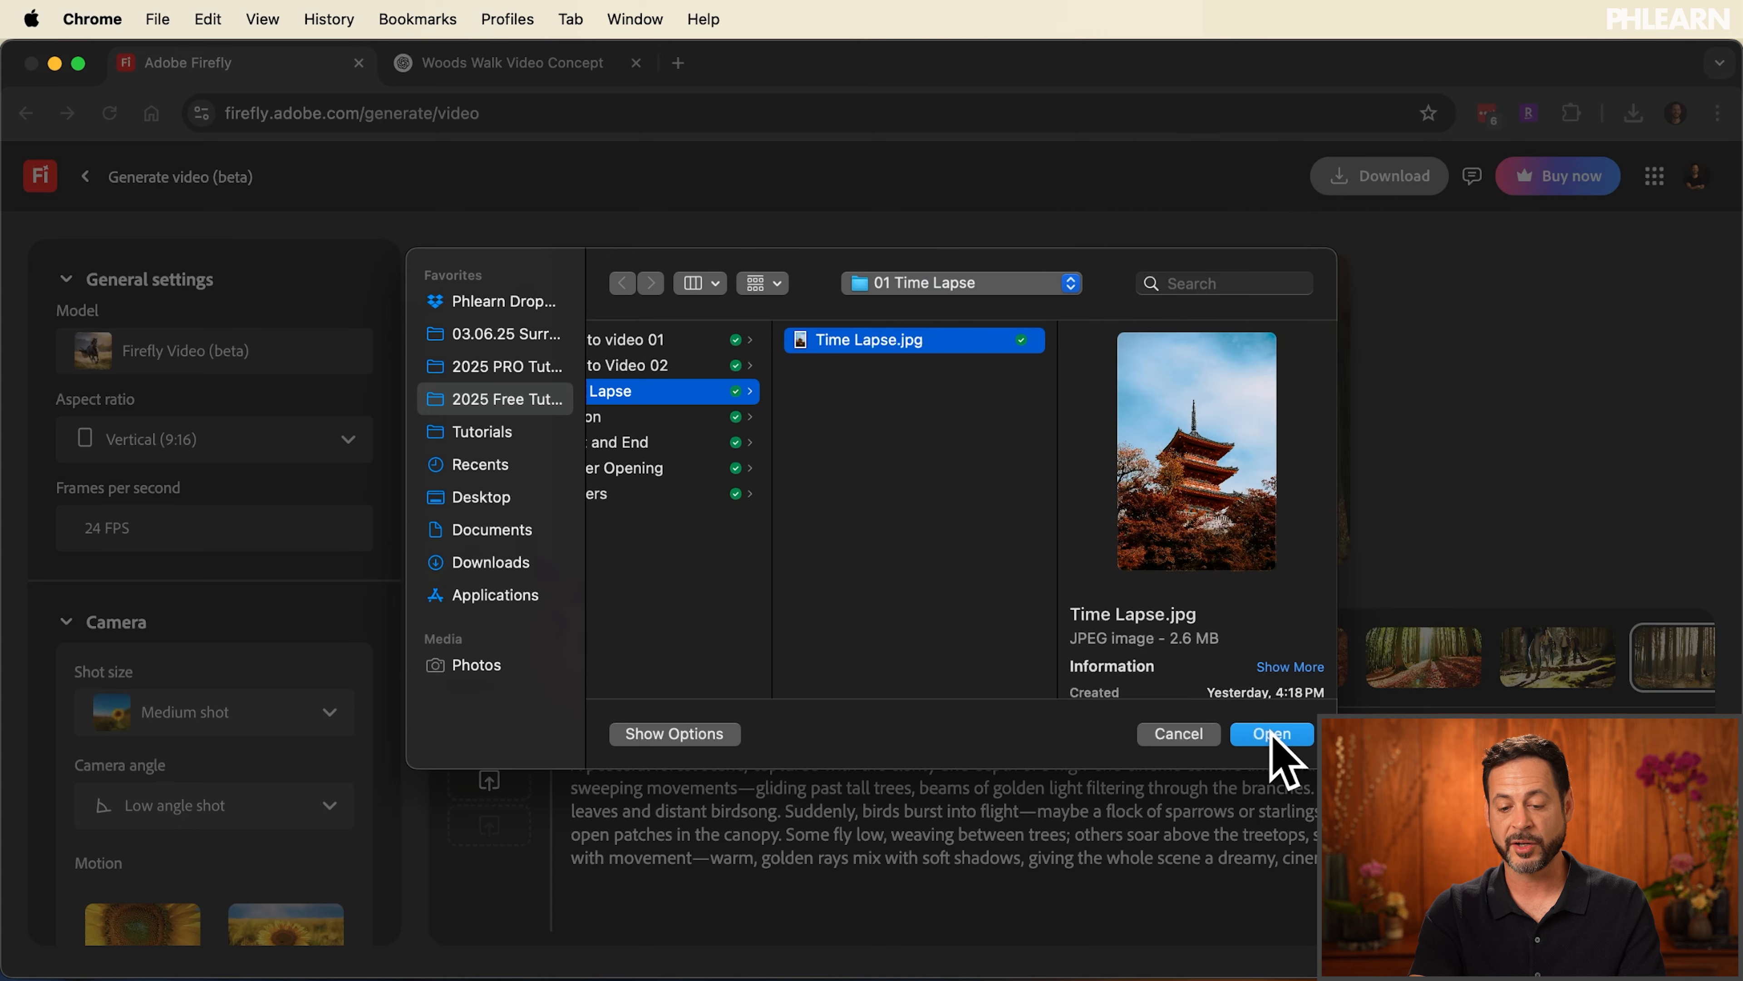
pyautogui.click(1271, 732)
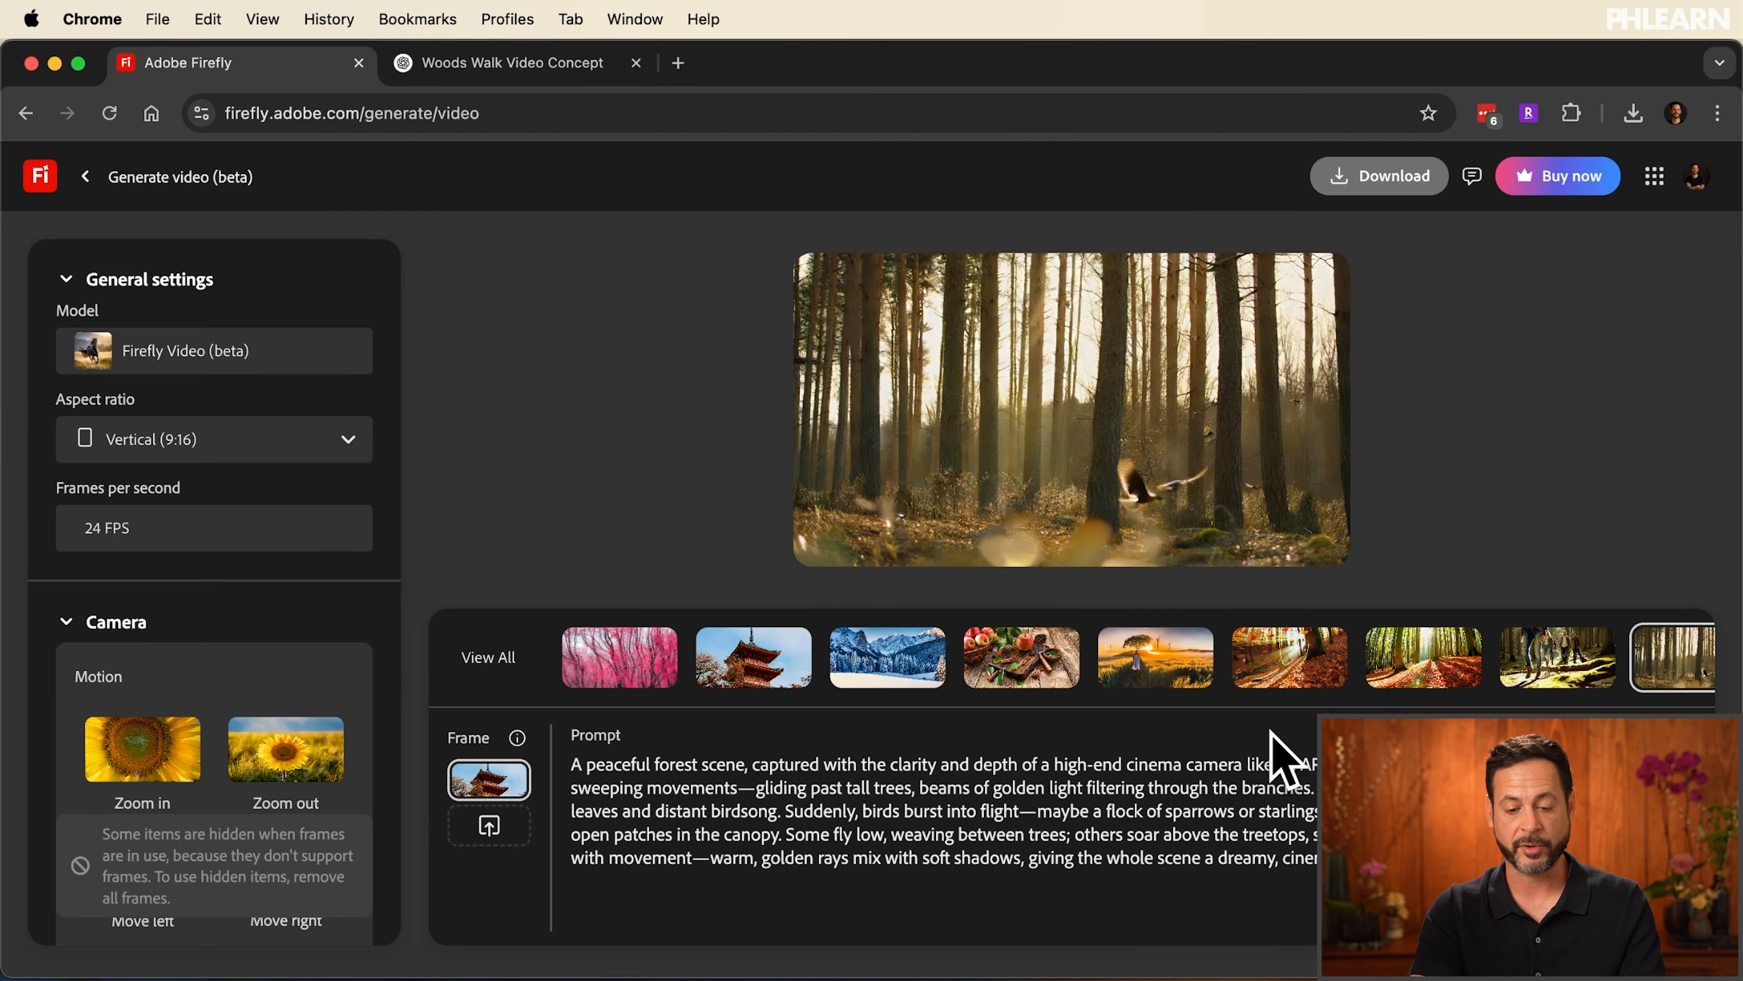
# Choose the Vertical (9:16) aspect ratio and the Zoom in camera motion for the new video
pyautogui.click(130, 443)
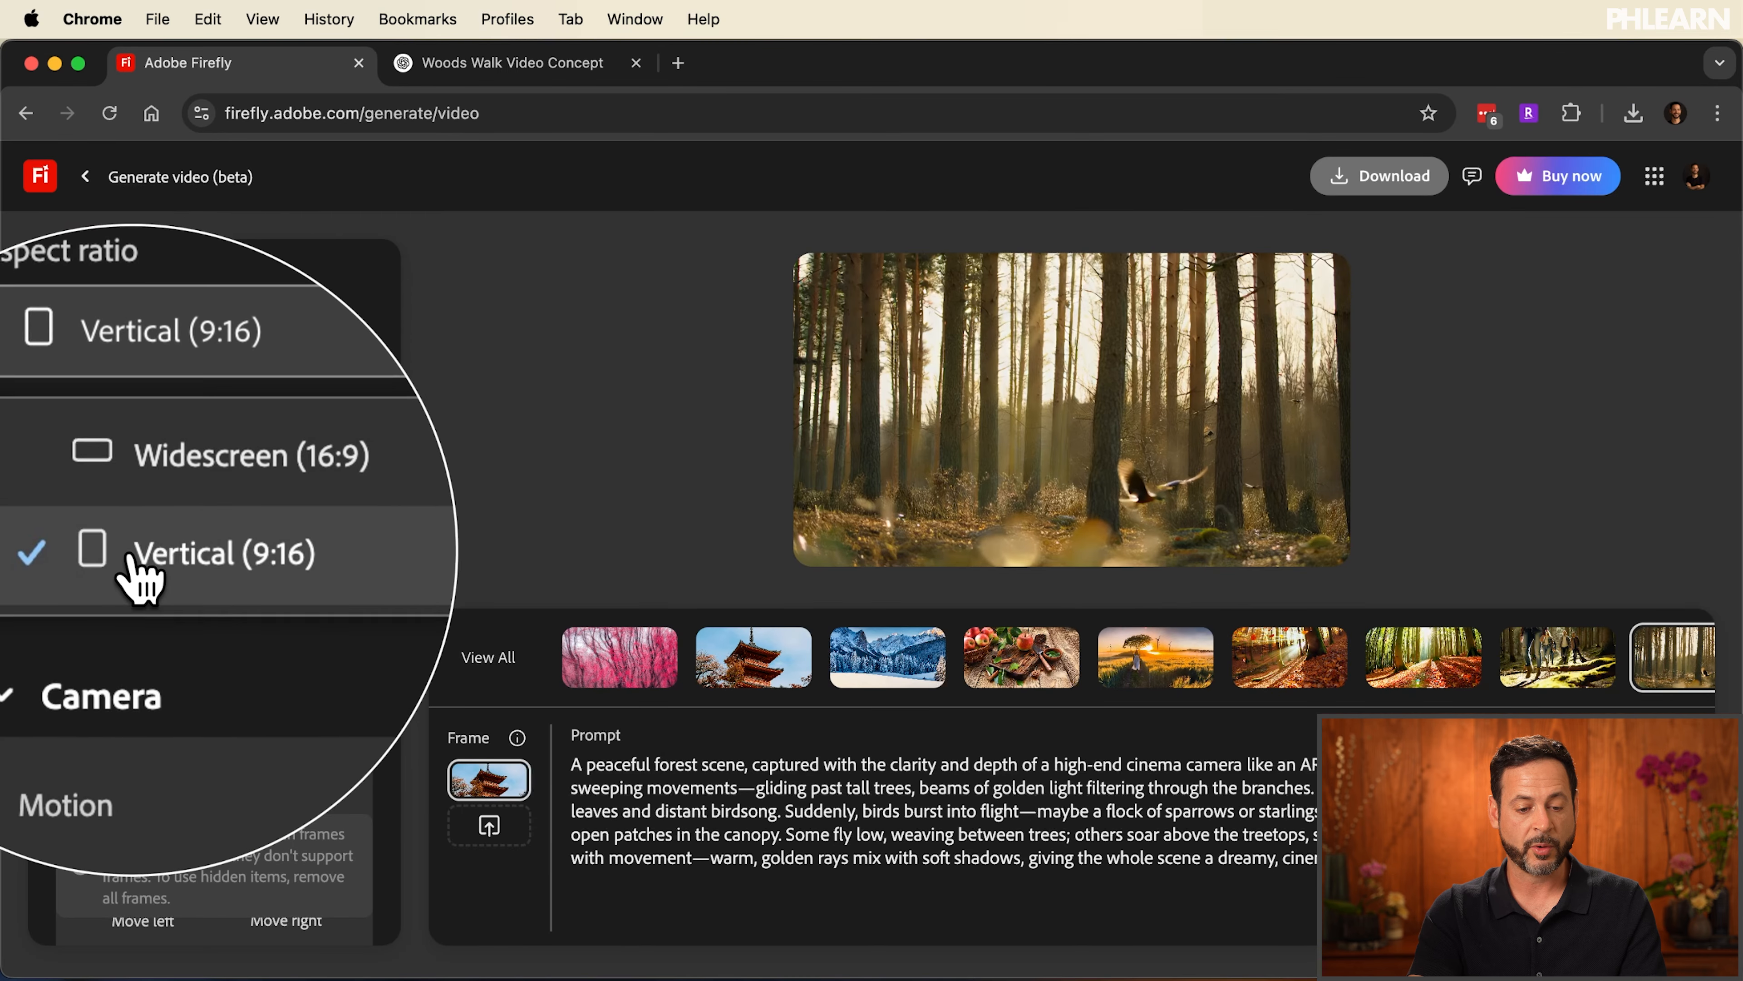
pyautogui.click(134, 553)
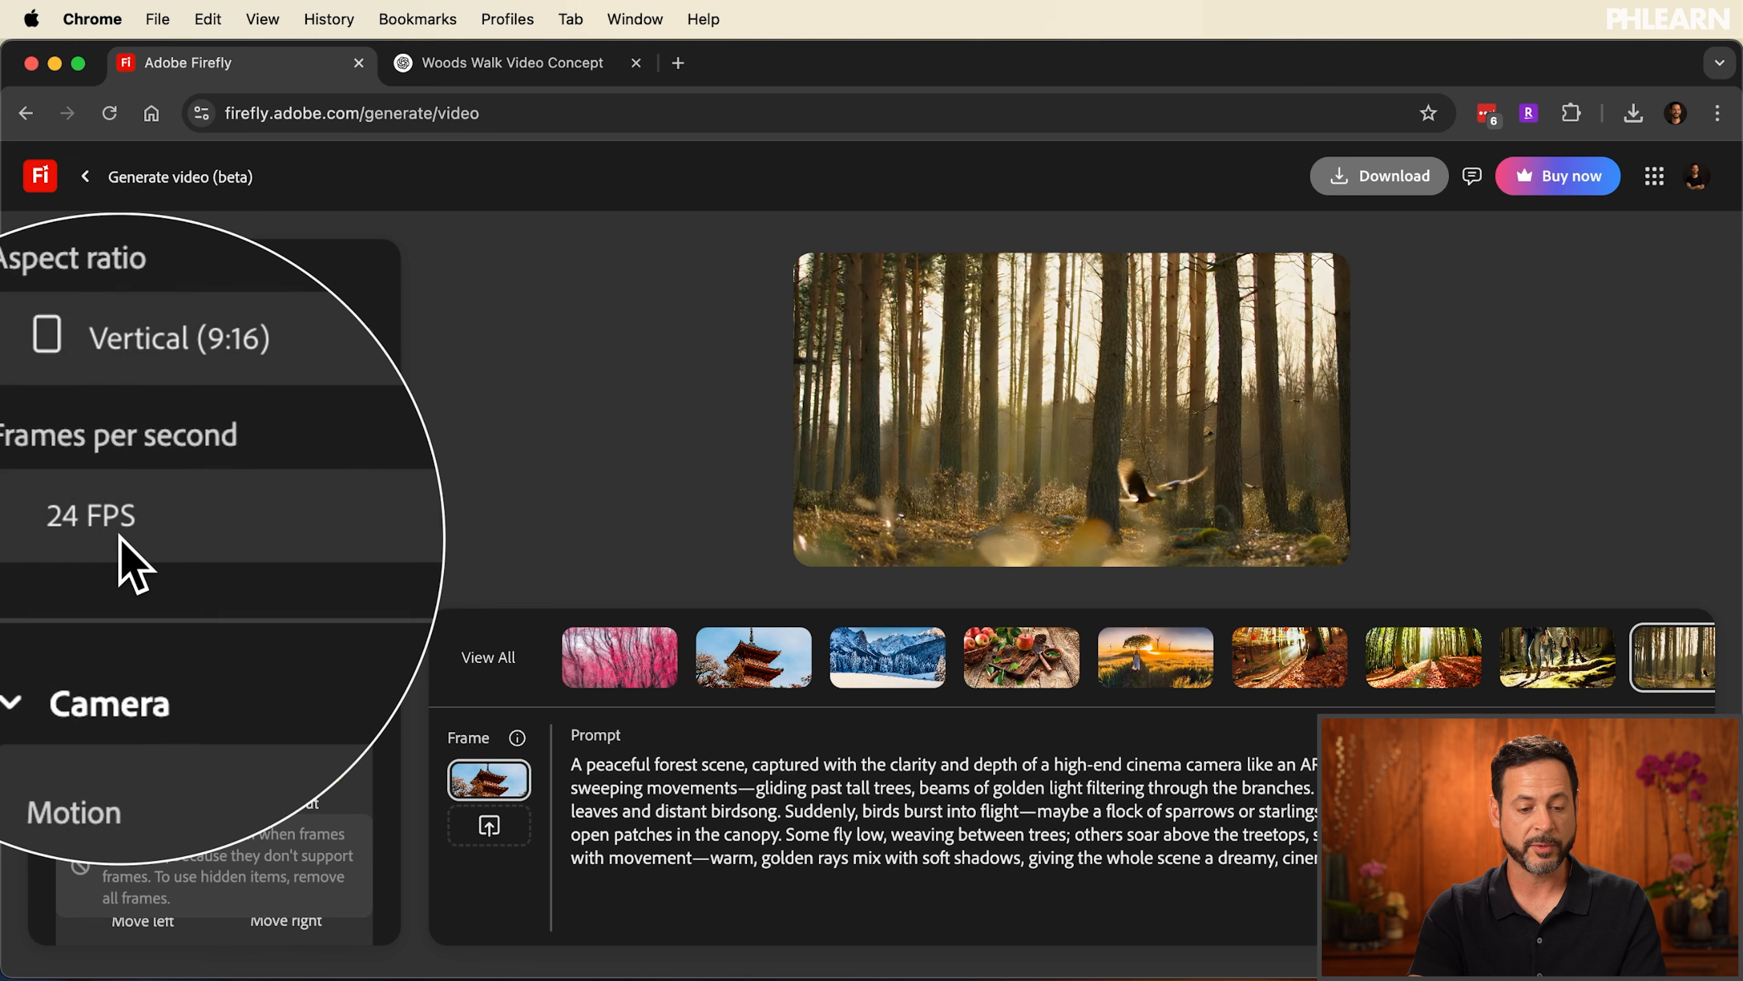
pyautogui.scroll(-4, 122, 558)
pyautogui.scroll(-3, 115, 539)
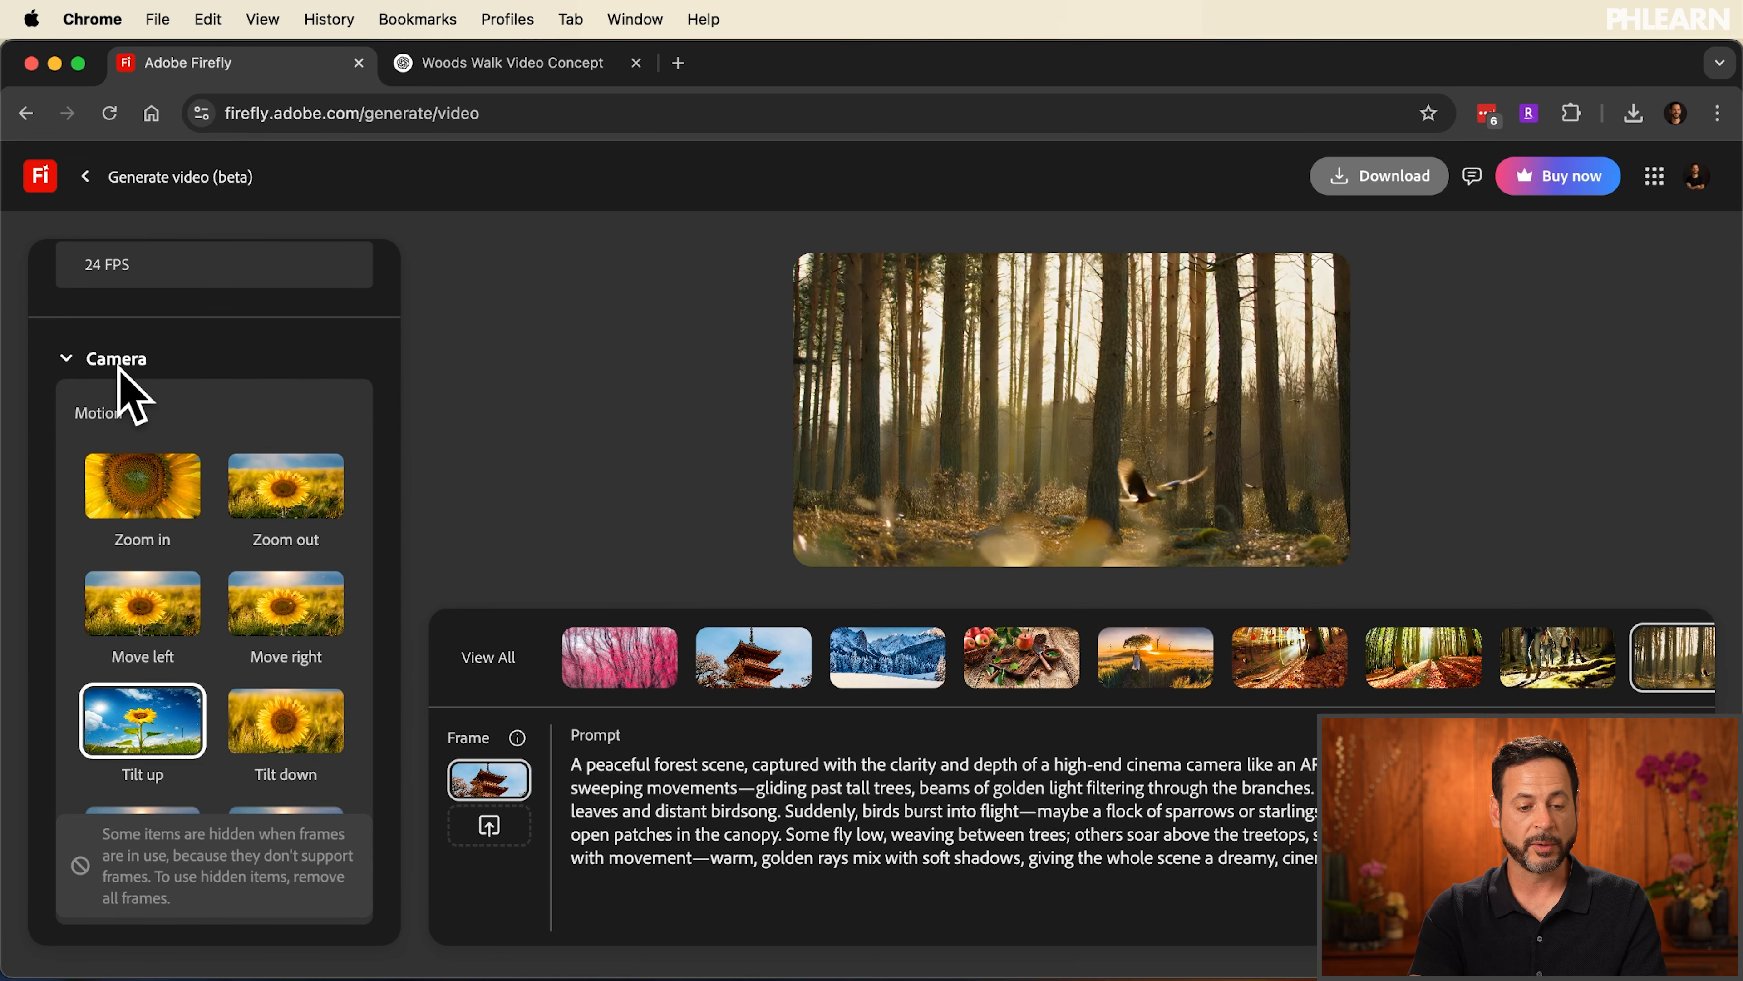
pyautogui.scroll(-3, 118, 366)
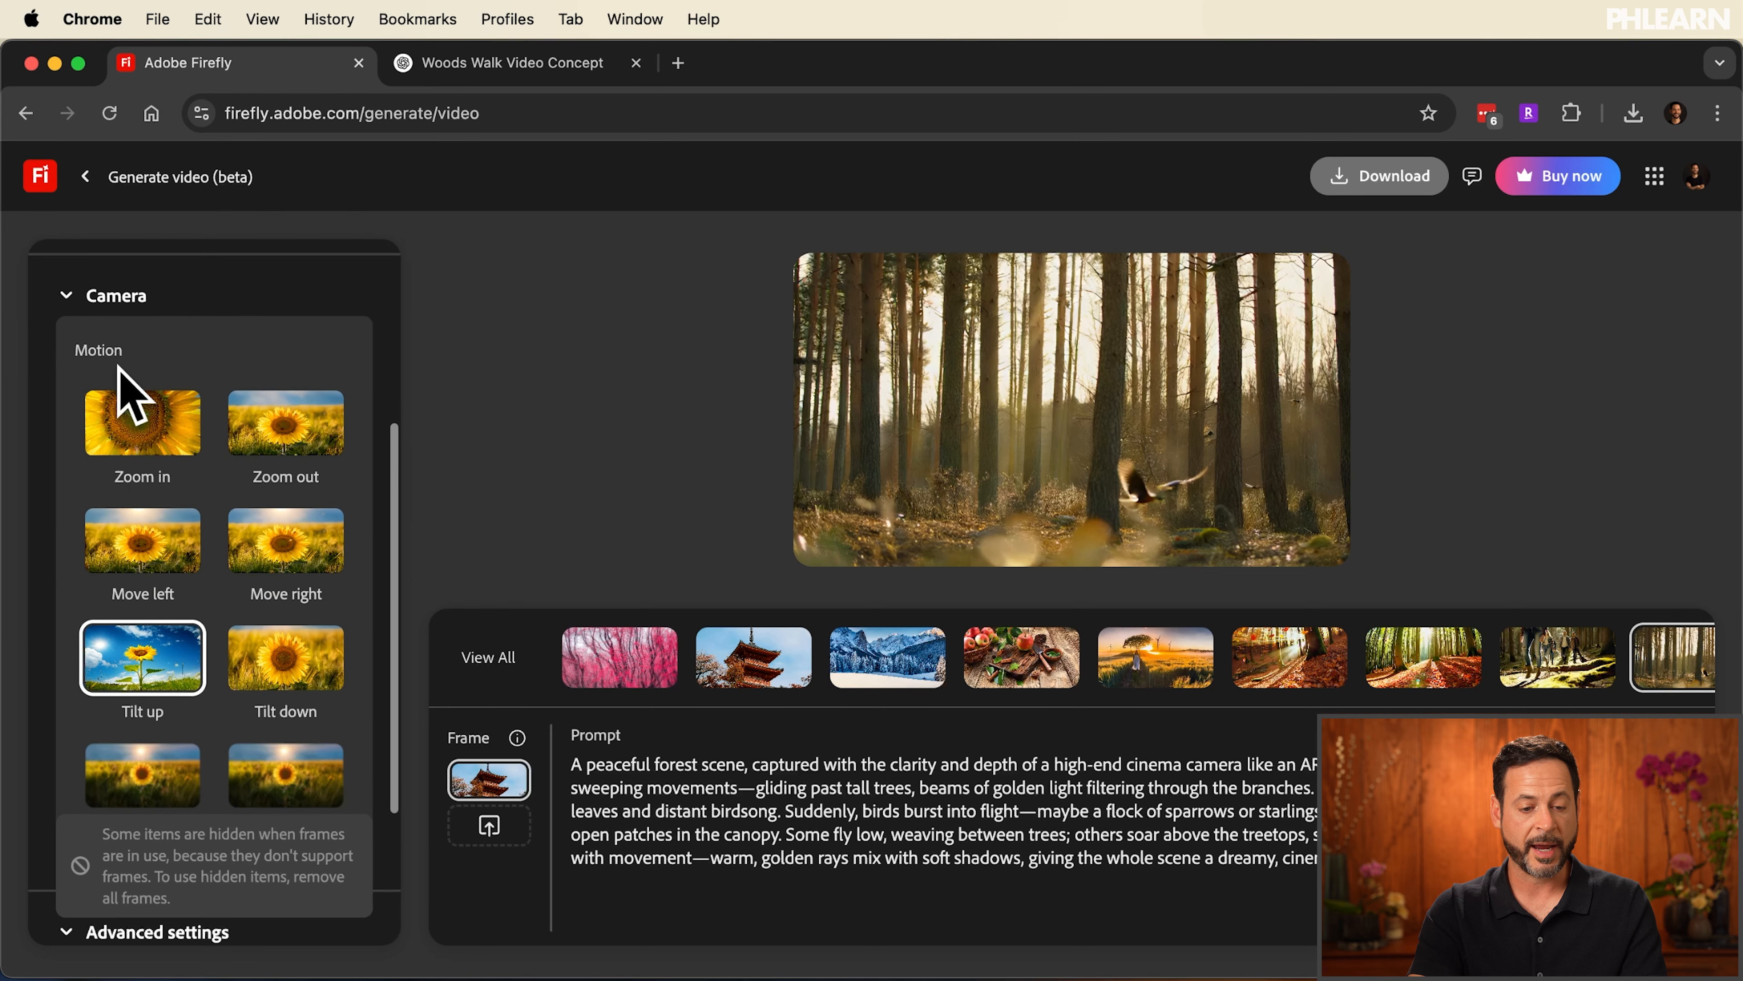
pyautogui.click(142, 396)
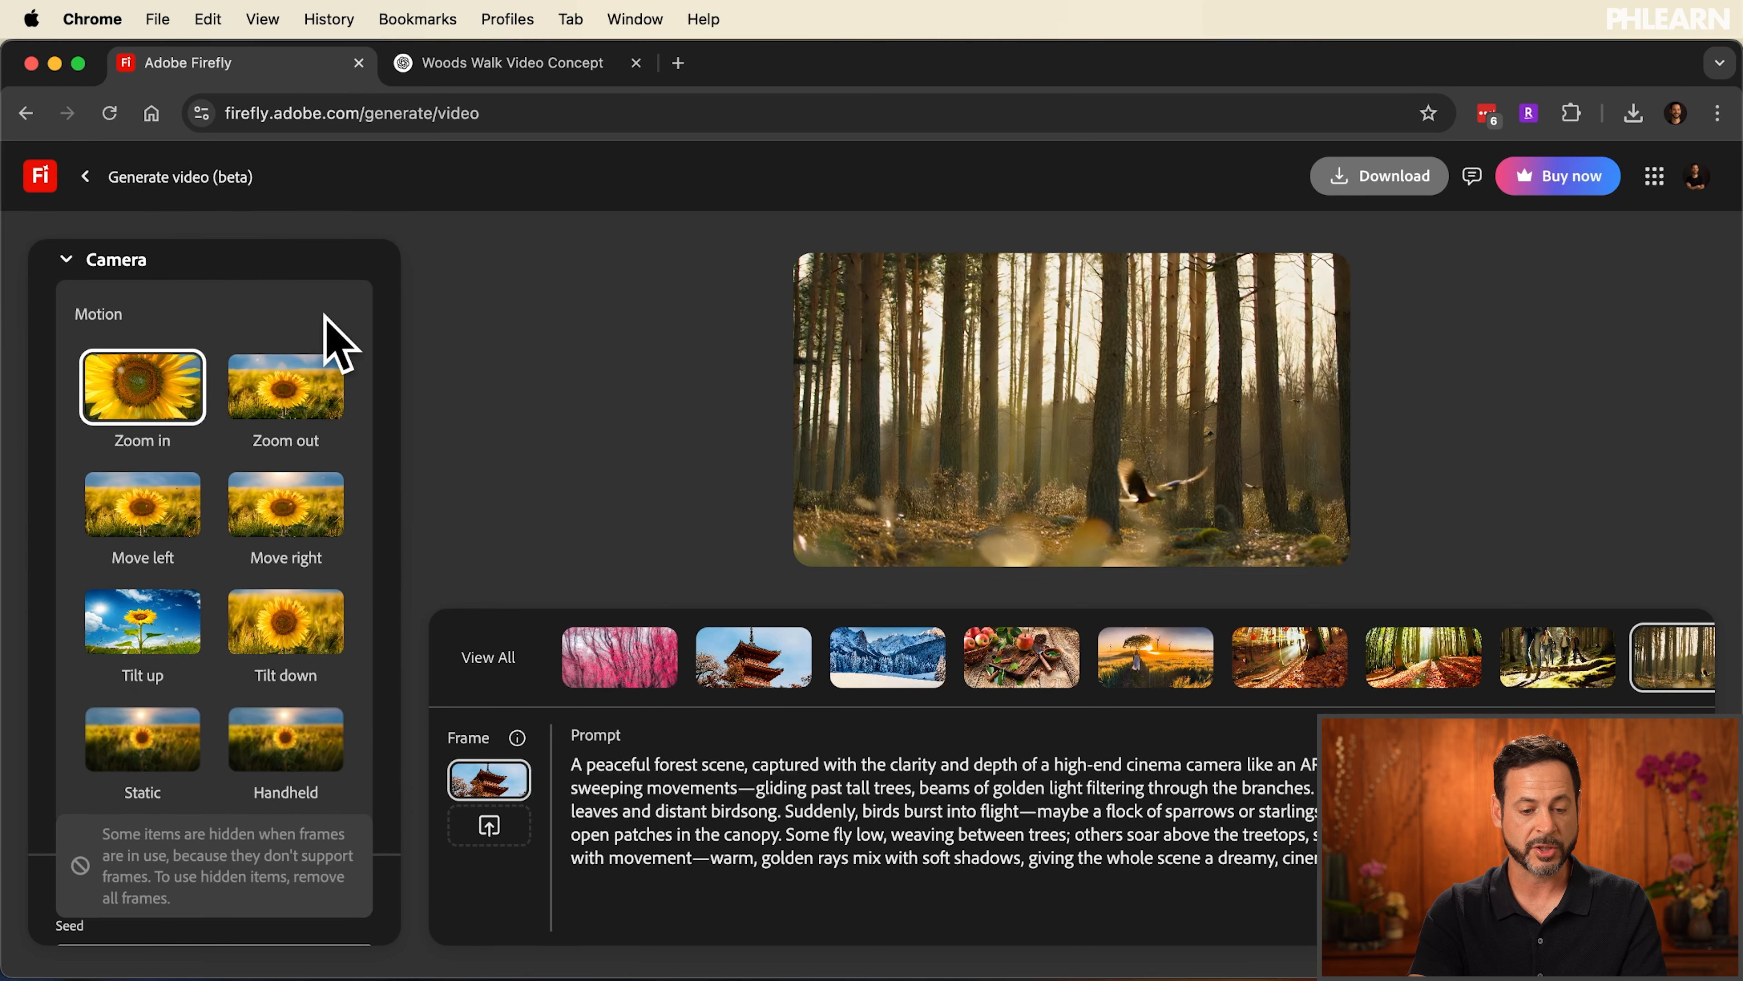
# Clear the whole forest scene description from the video prompt
pyautogui.scroll(-5, 325, 318)
pyautogui.doubleClick(793, 817)
pyautogui.press('super+a')
pyautogui.press('BackSpace')
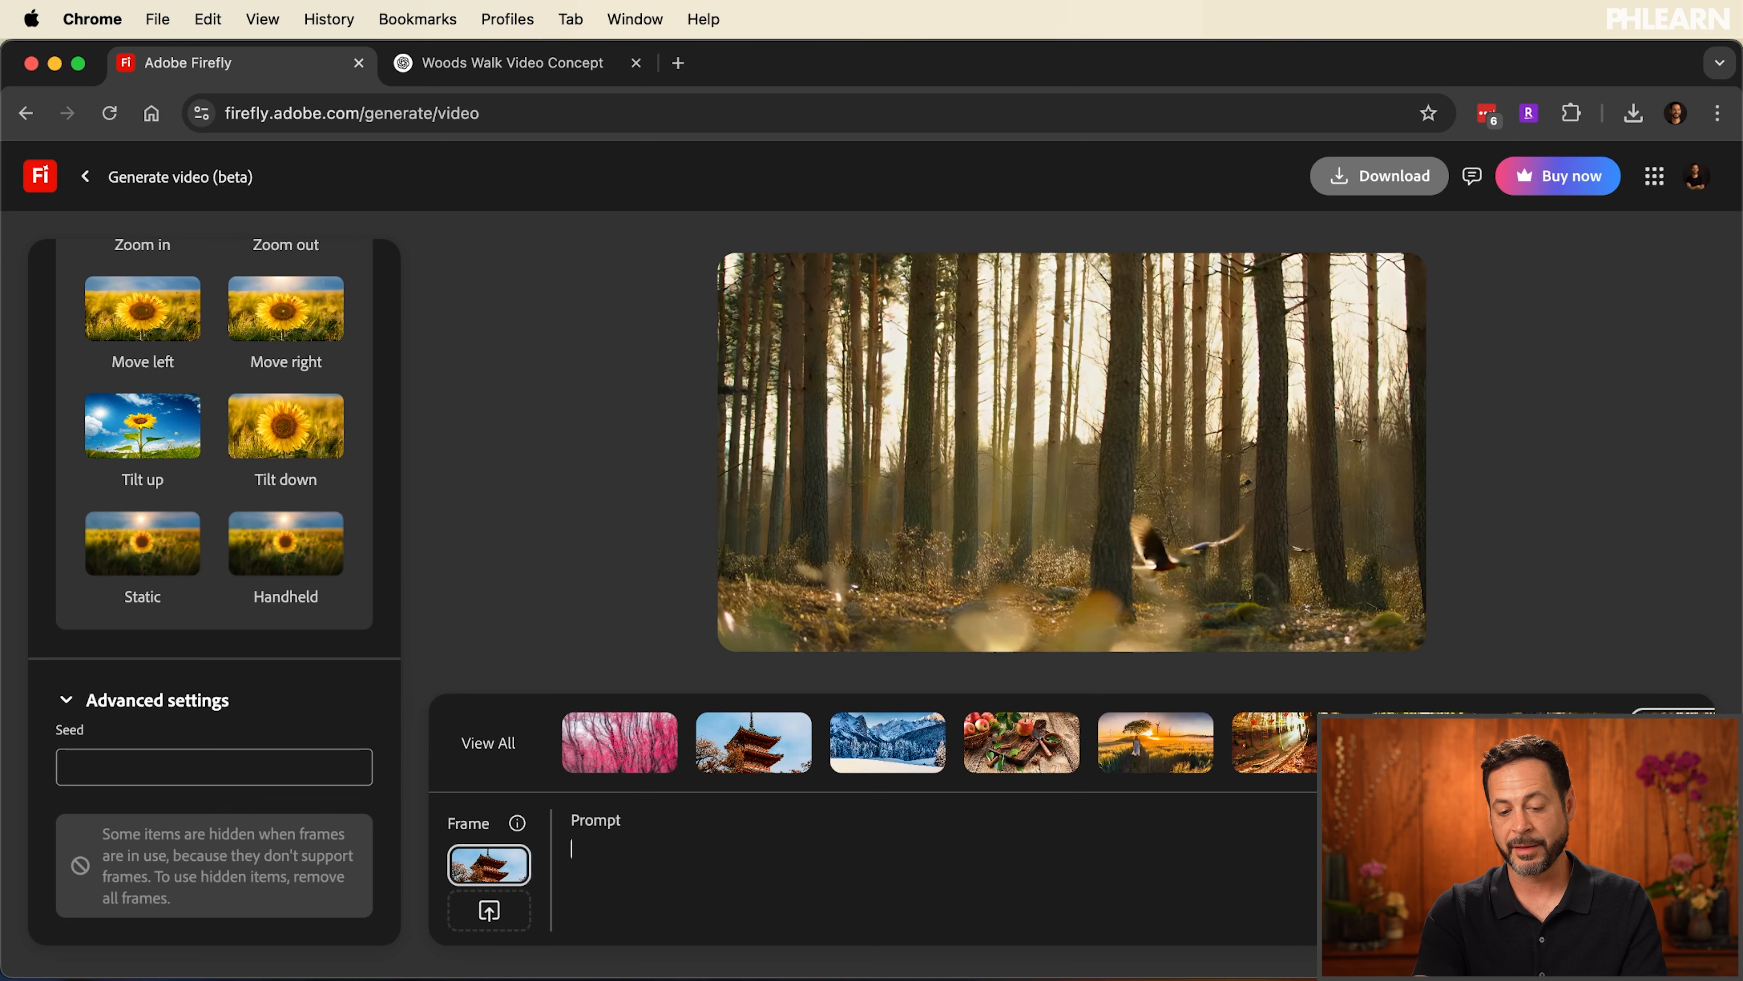
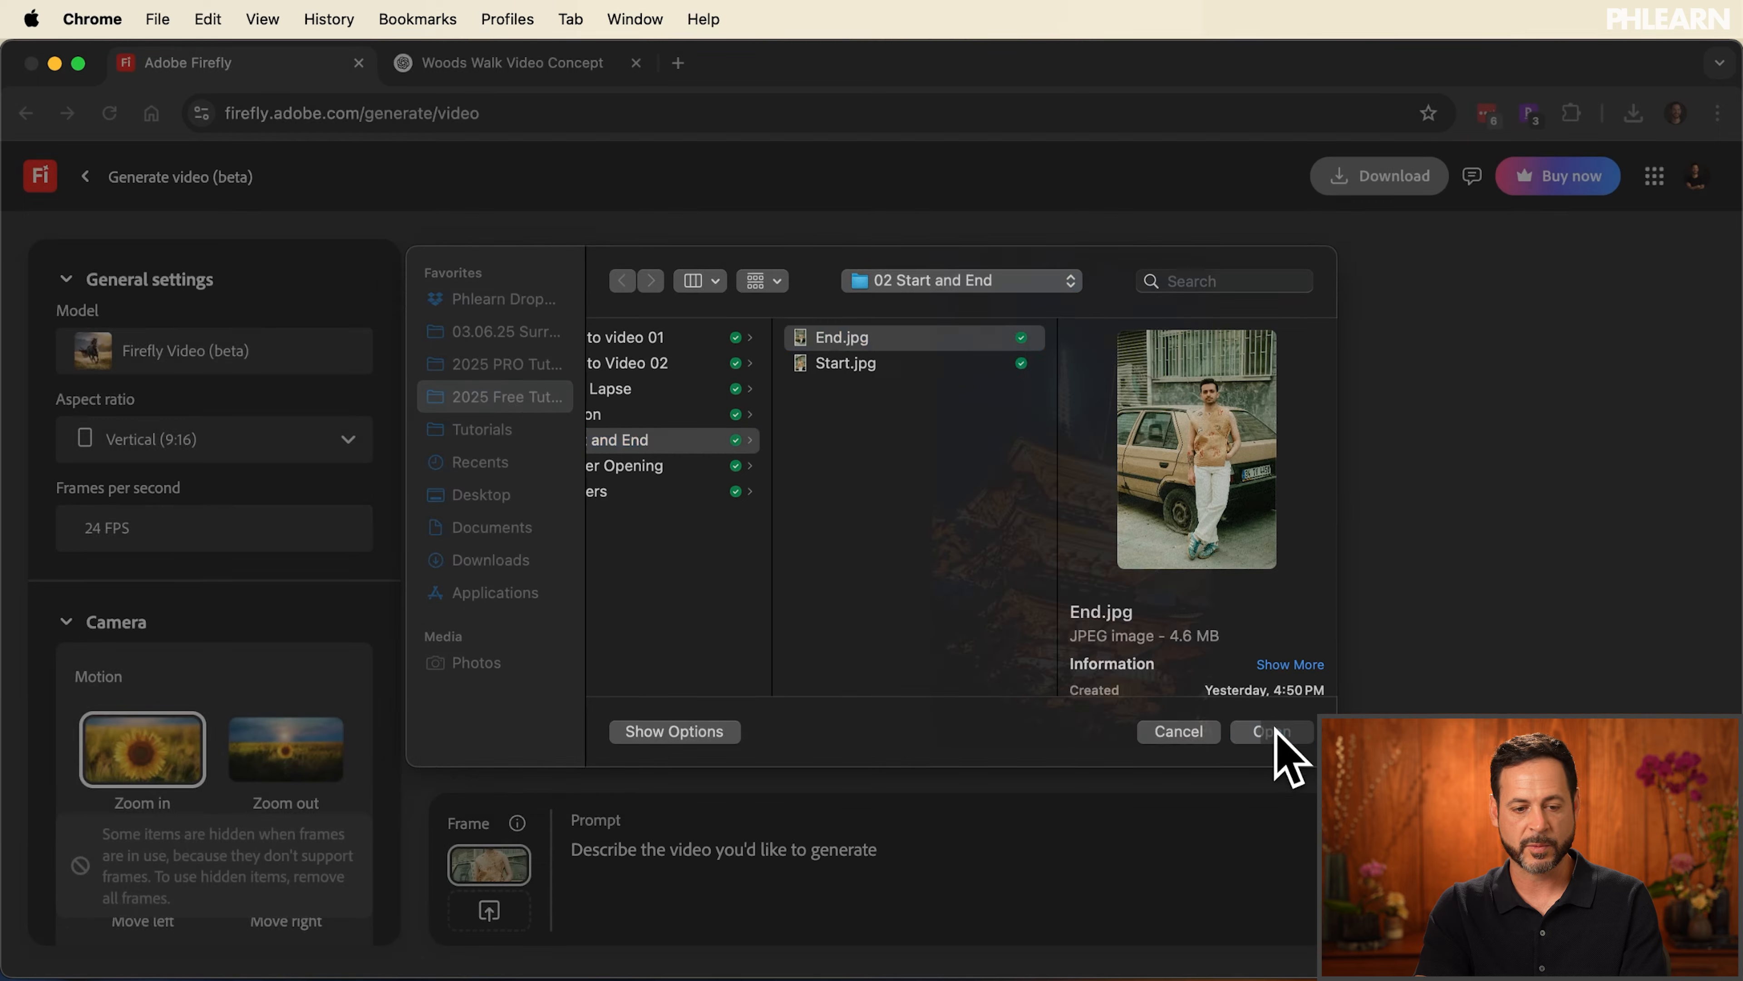
# Choose the Widescreen (16:9) aspect ratio for the video built from the start and end frames
pyautogui.click(180, 440)
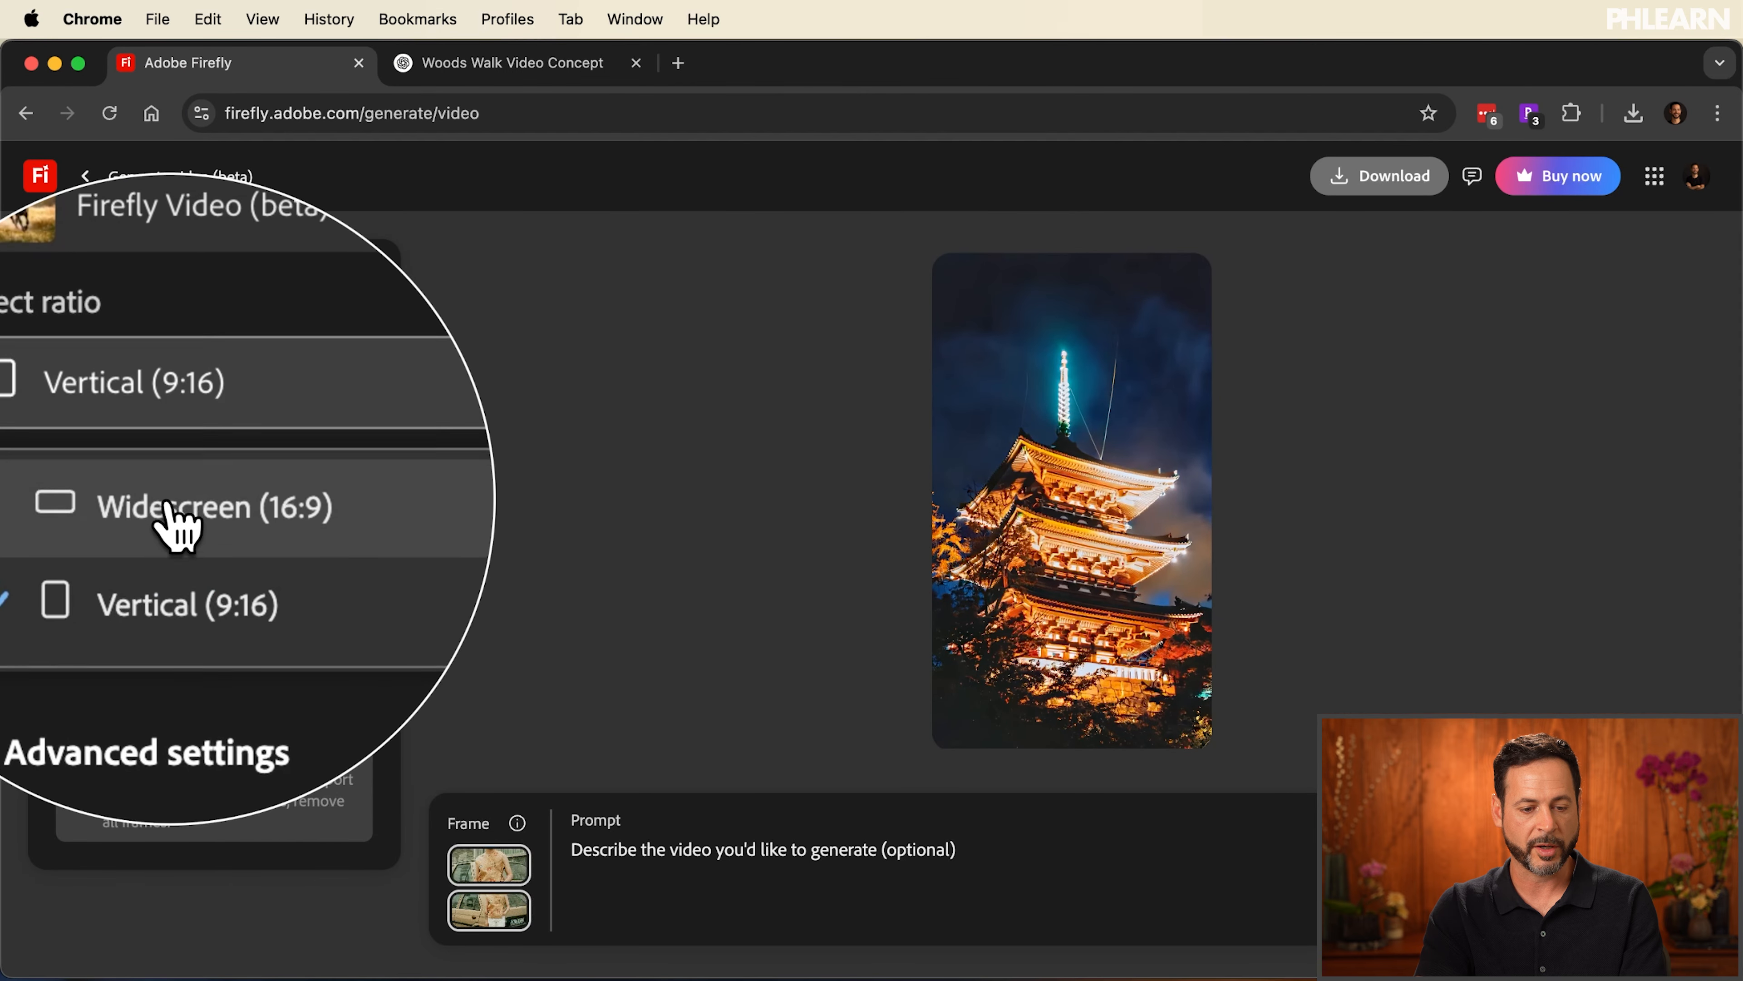
pyautogui.click(168, 501)
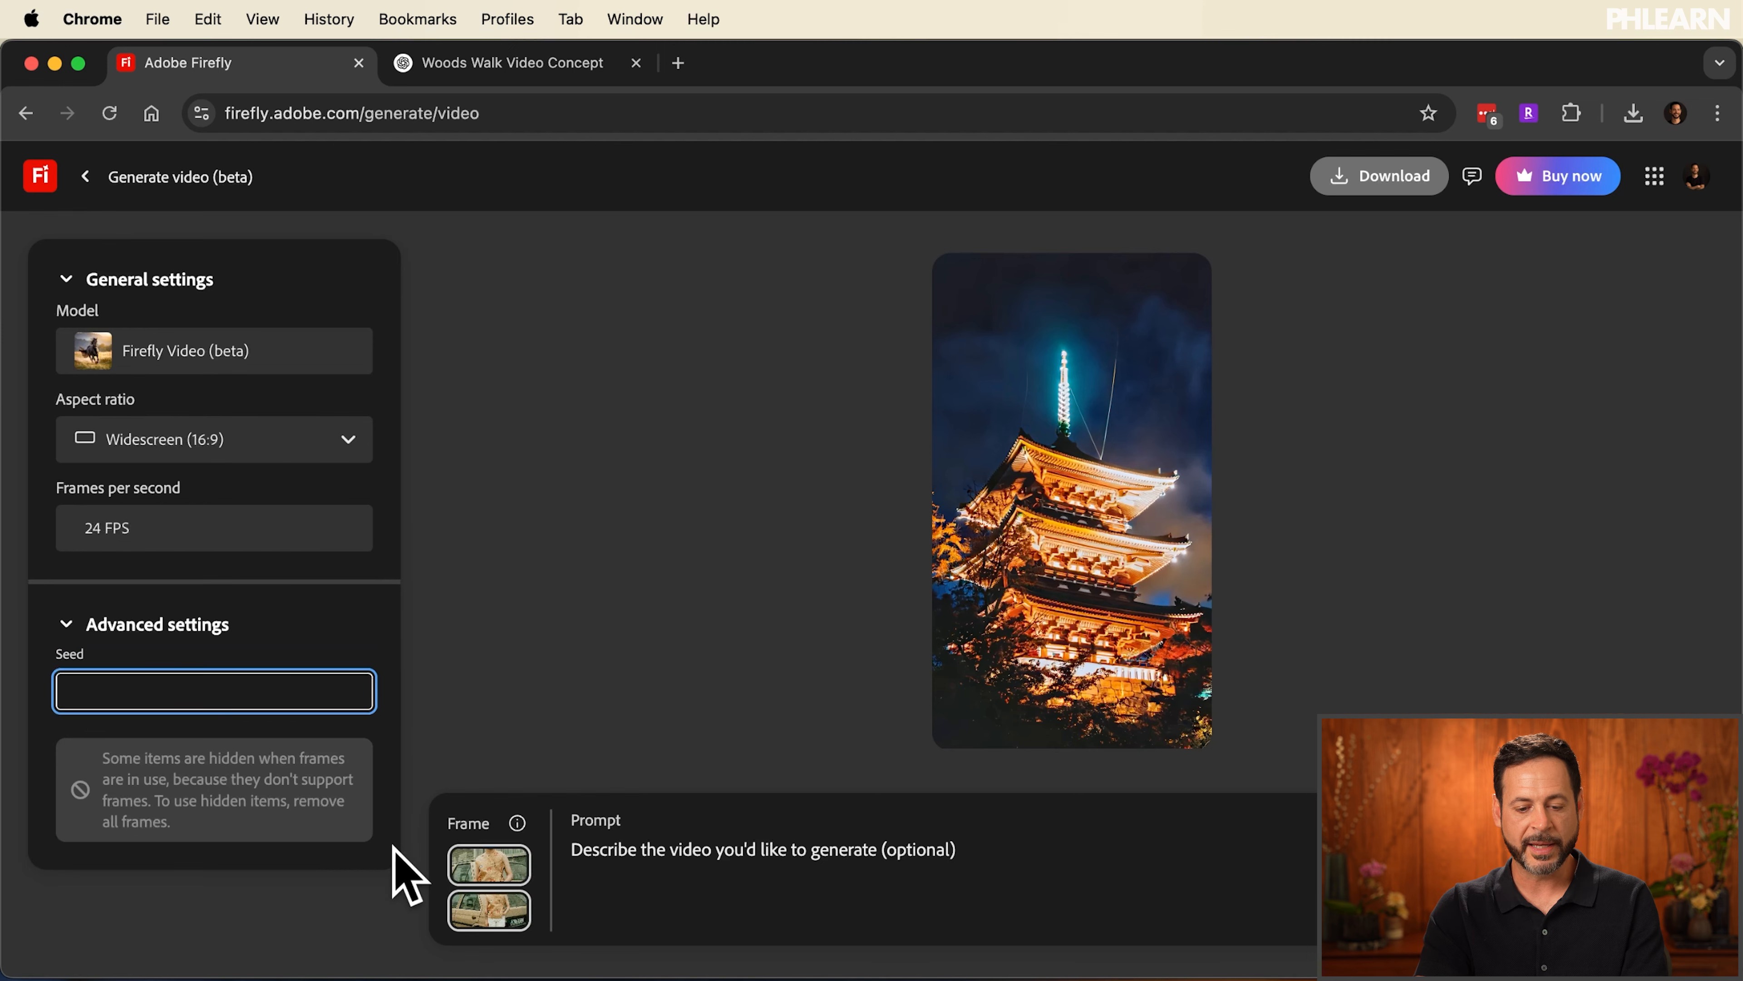
pyautogui.moveTo(488, 909)
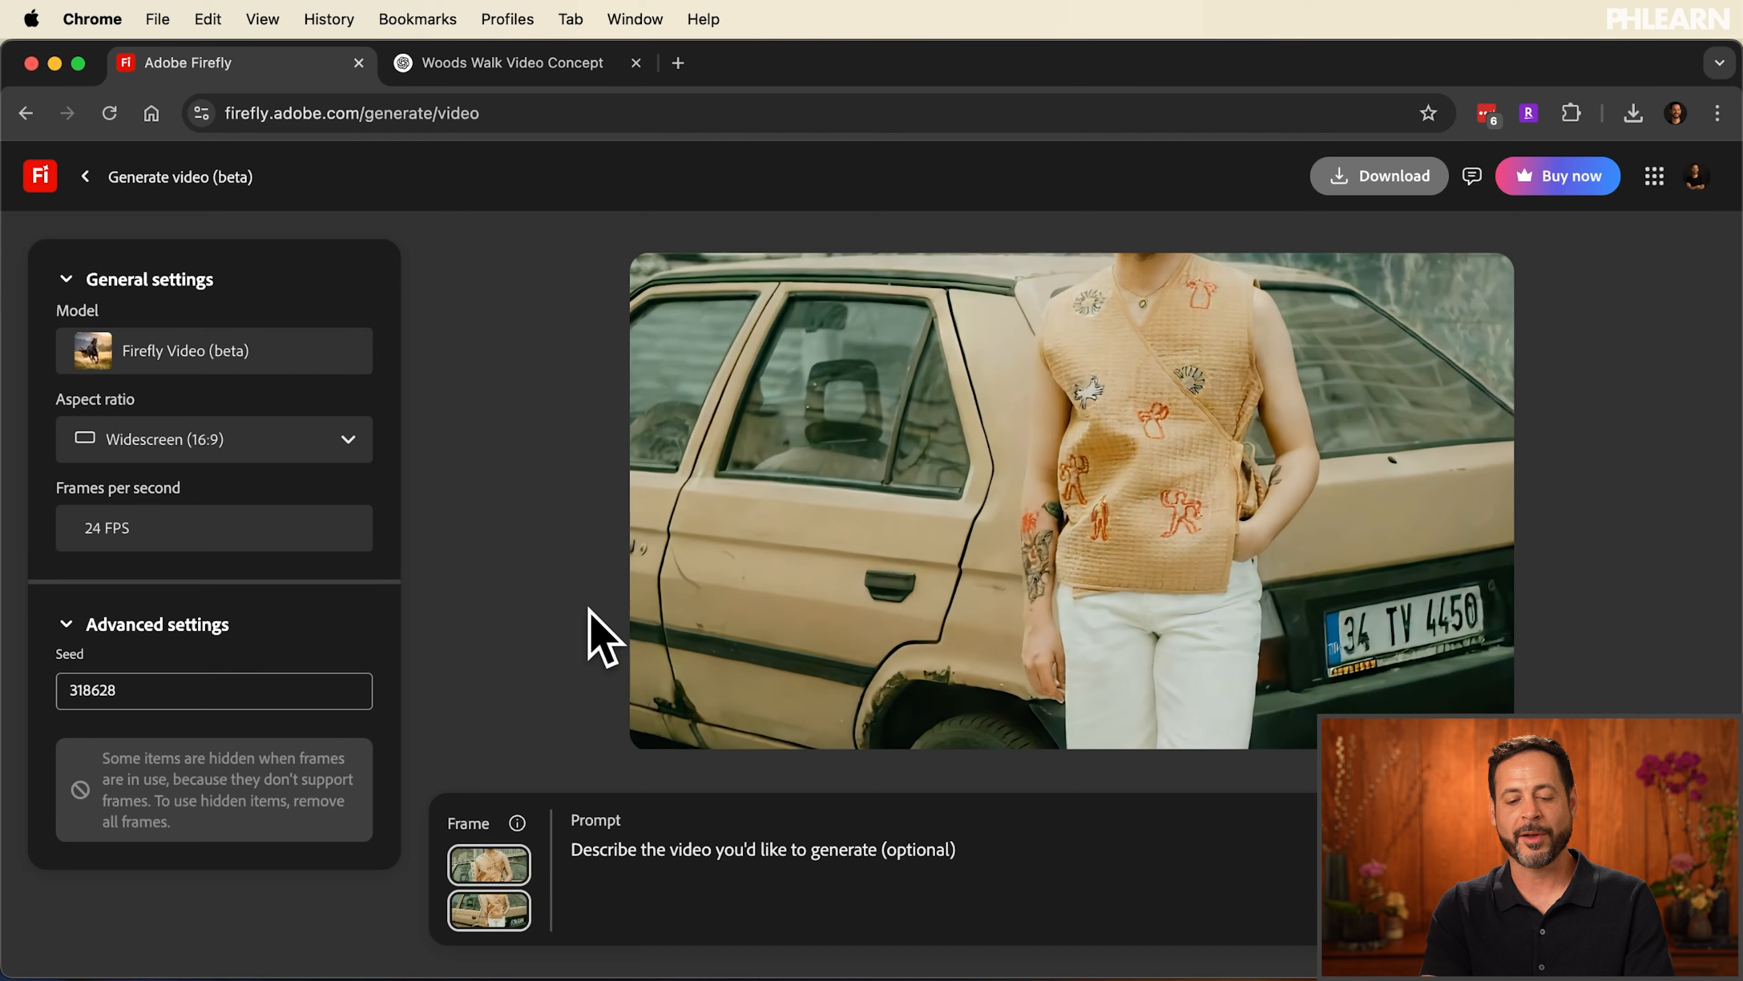
# Switch the aspect ratio to Vertical (9:16) and generate the video from the same start and end frames
pyautogui.click(185, 443)
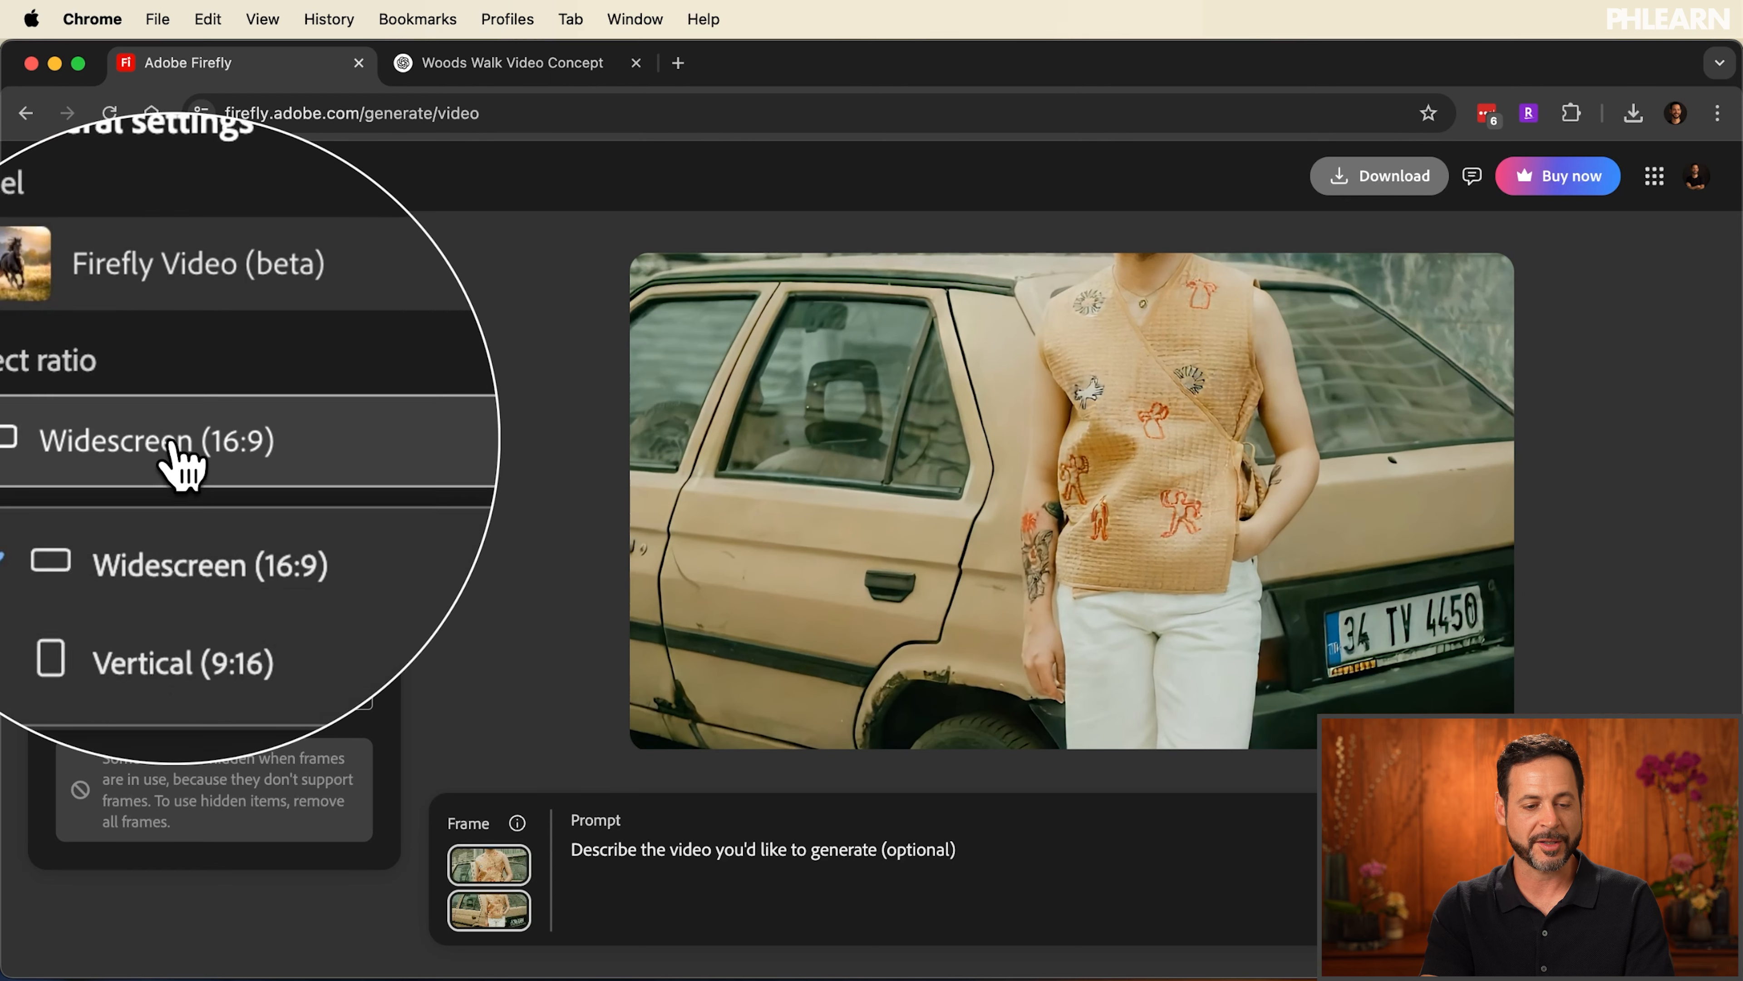
pyautogui.click(140, 562)
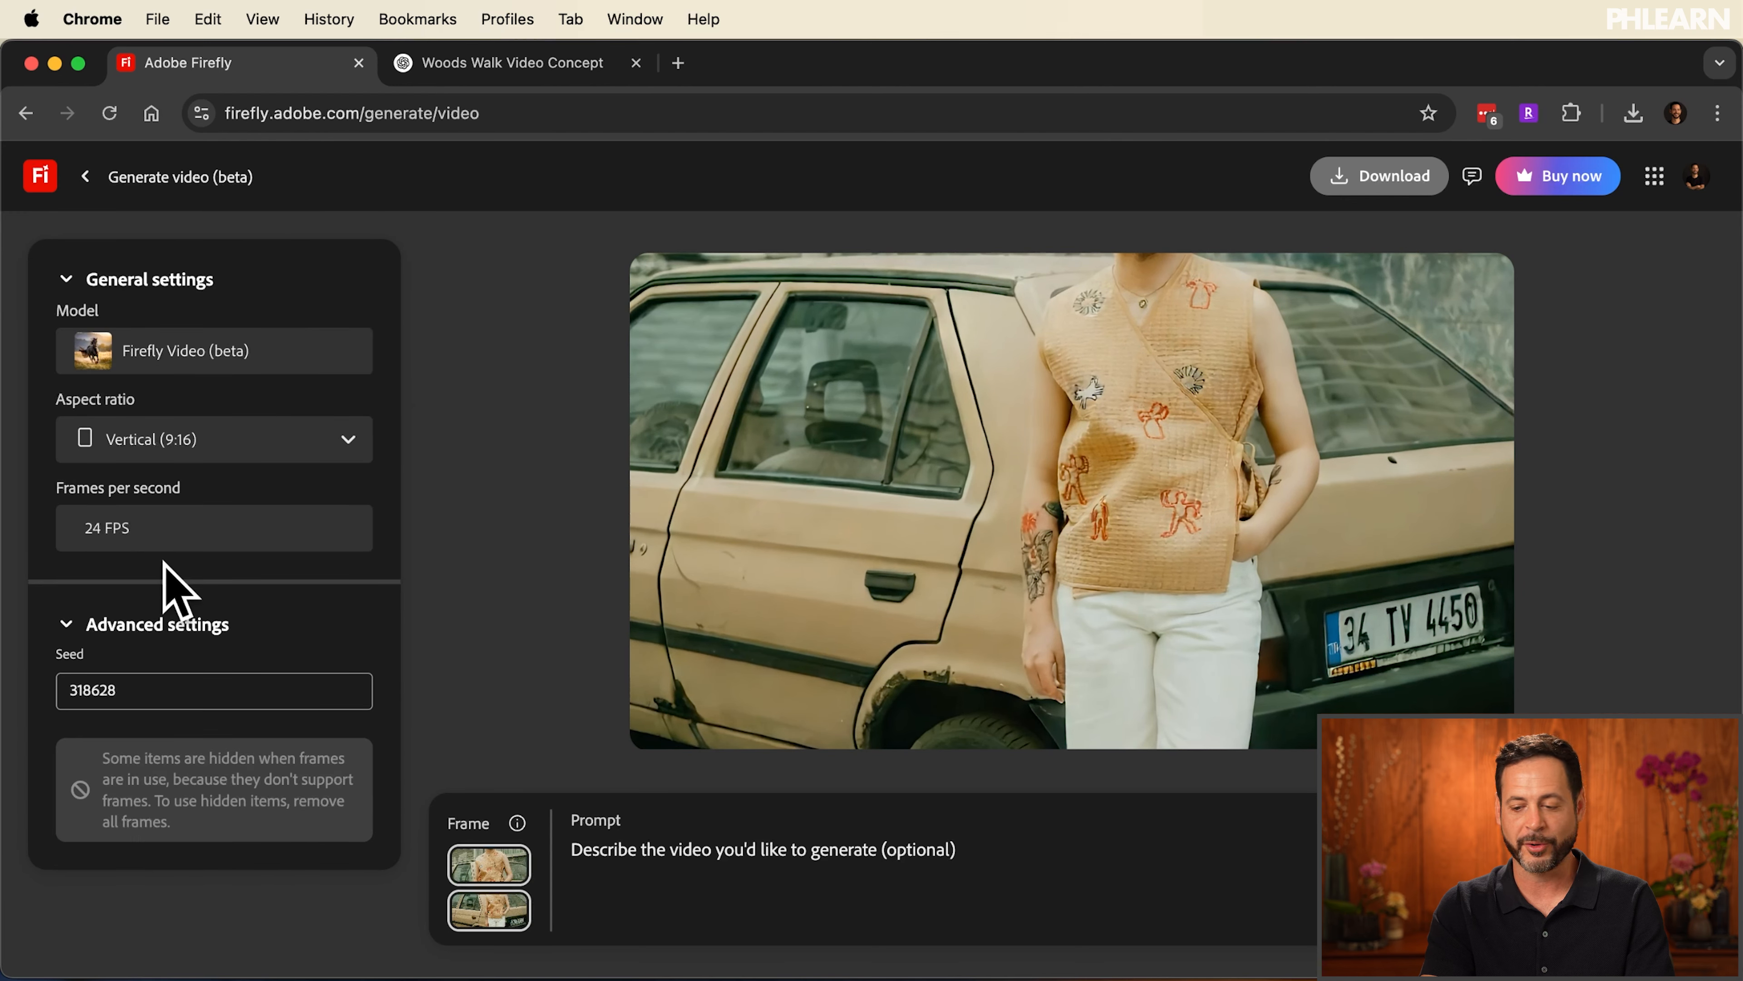
pyautogui.click(1653, 920)
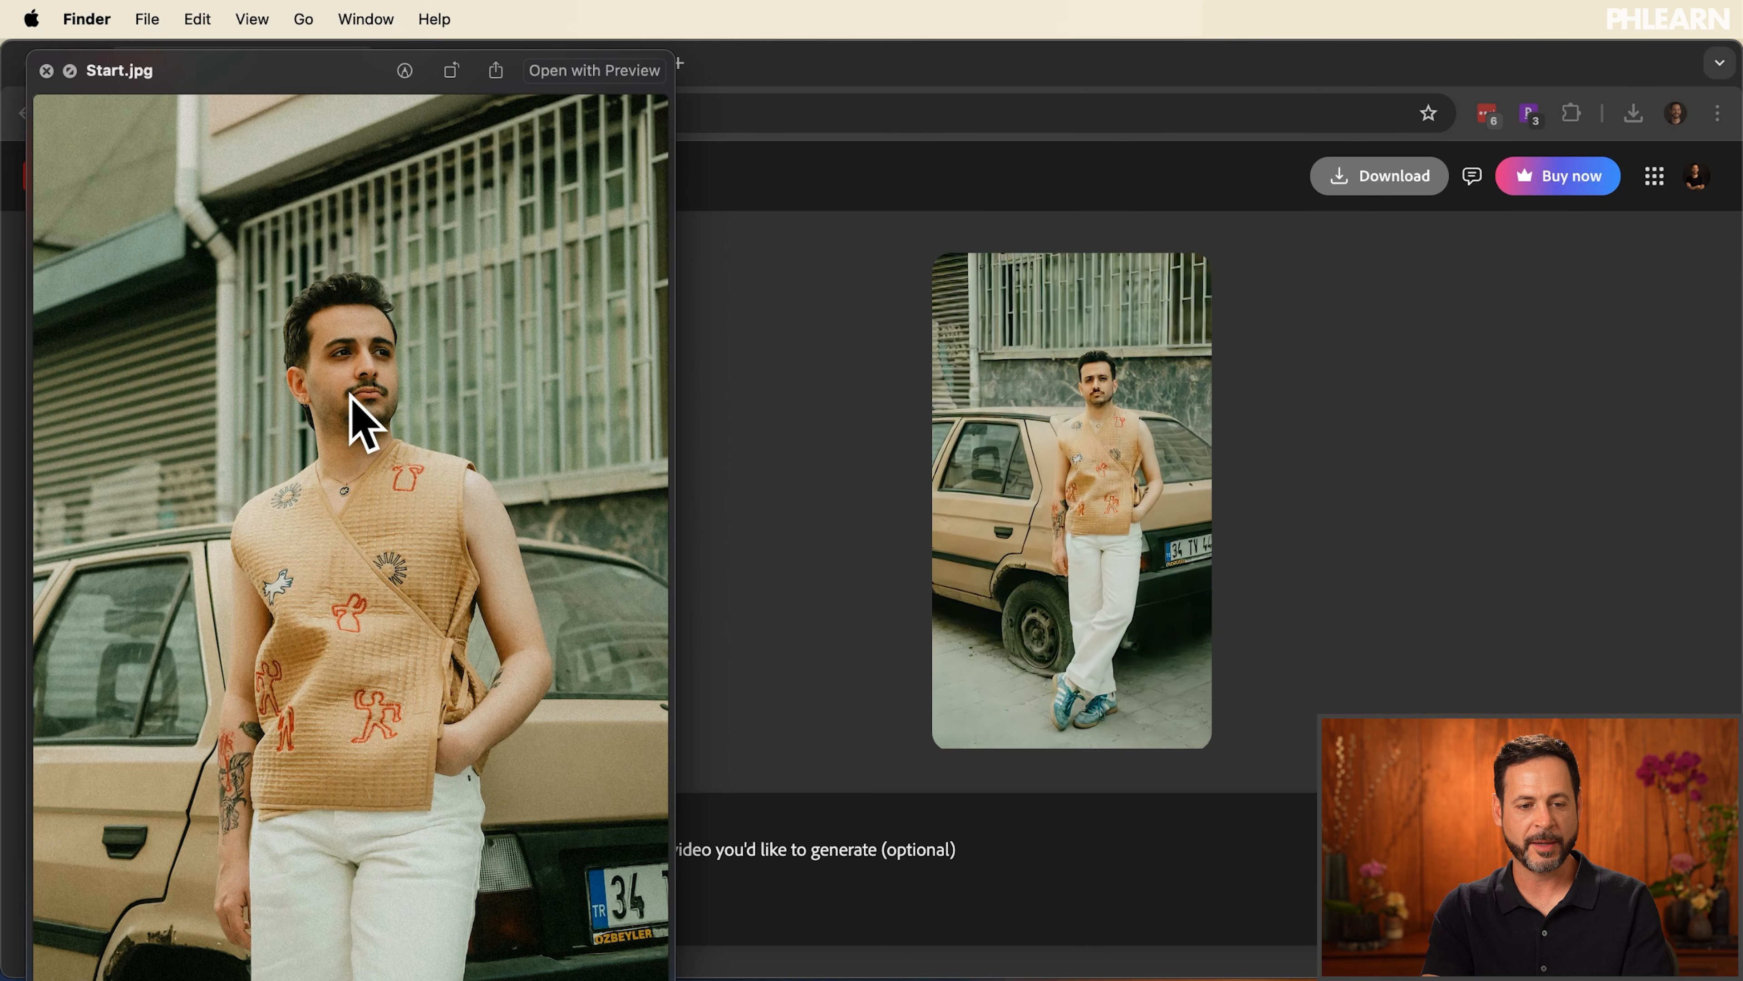
# Compare the Start.jpg and End.jpg previews, and return to the generated vertical video
pyautogui.press('Left')
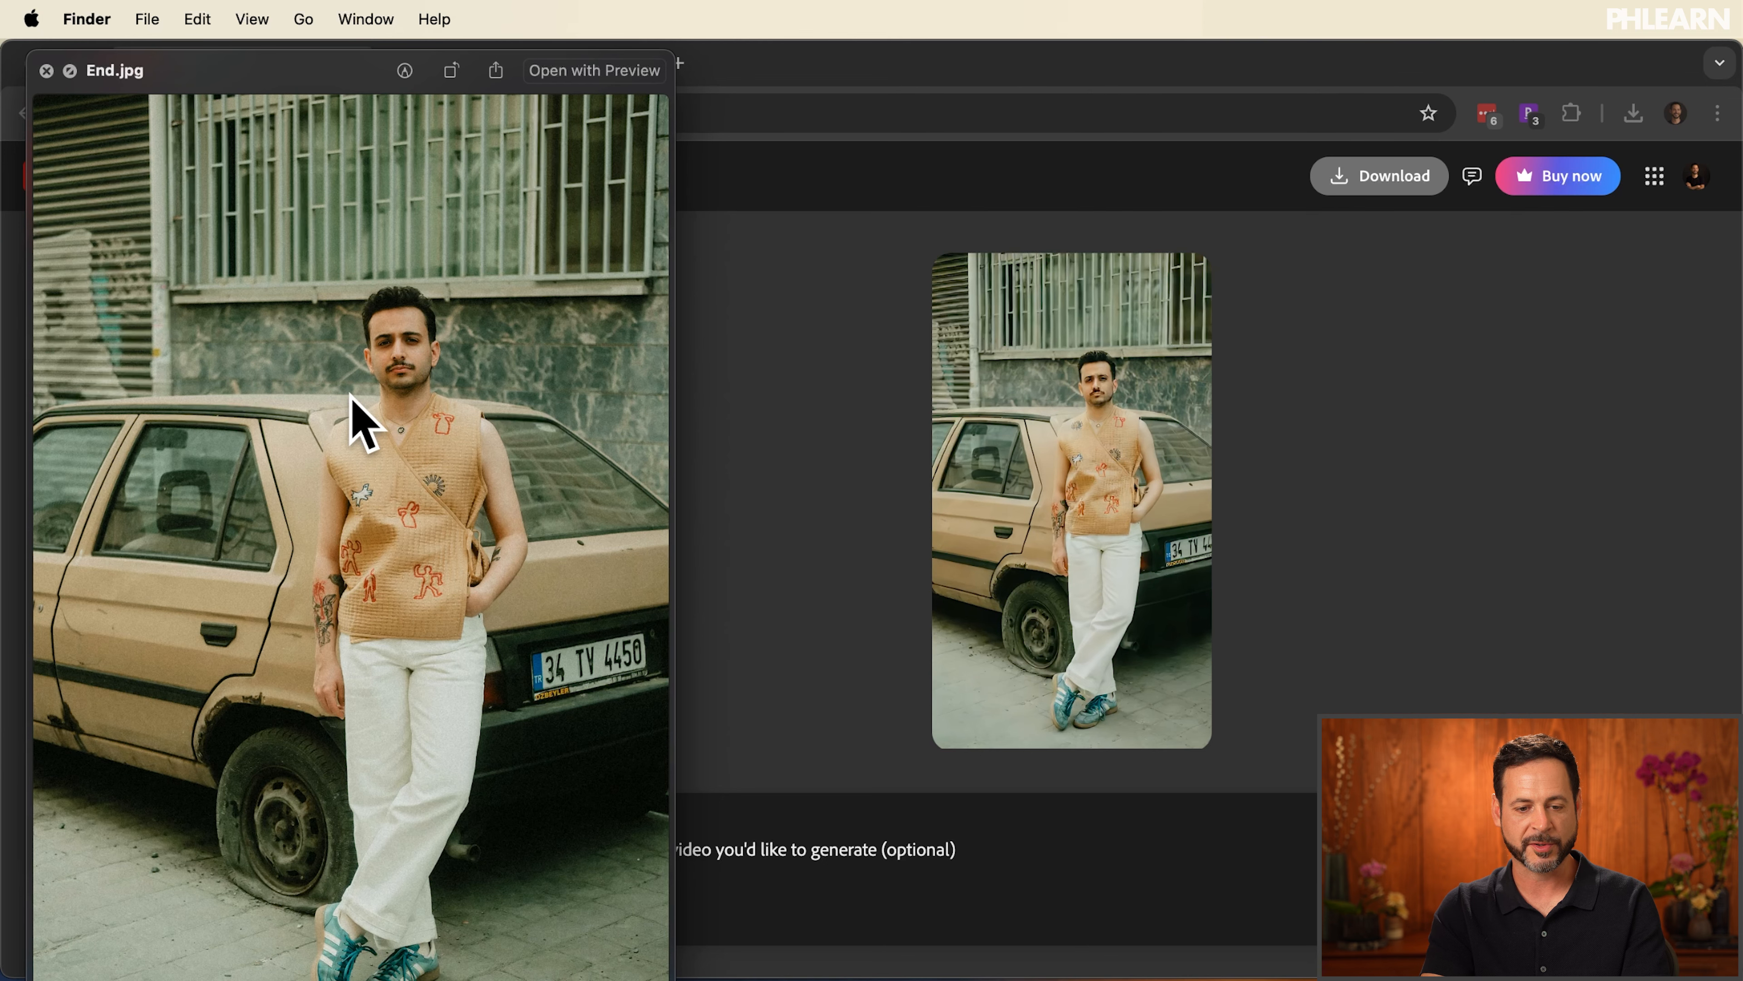
pyautogui.press('Right')
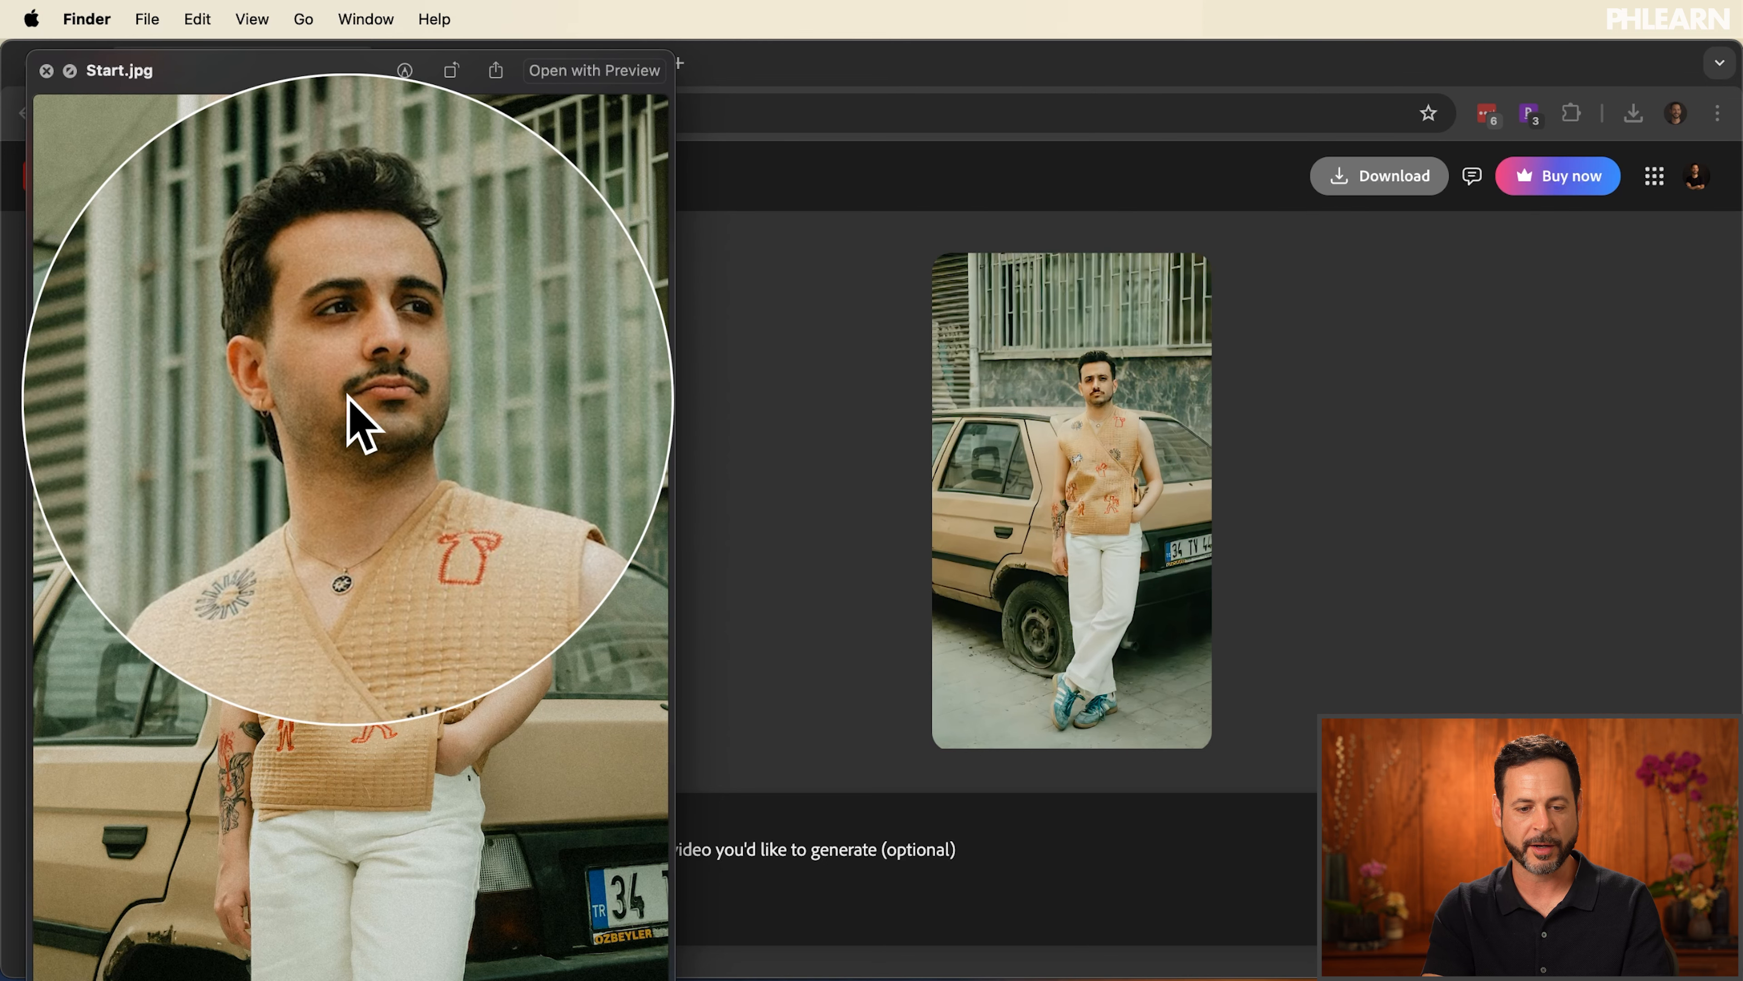
pyautogui.press('Left')
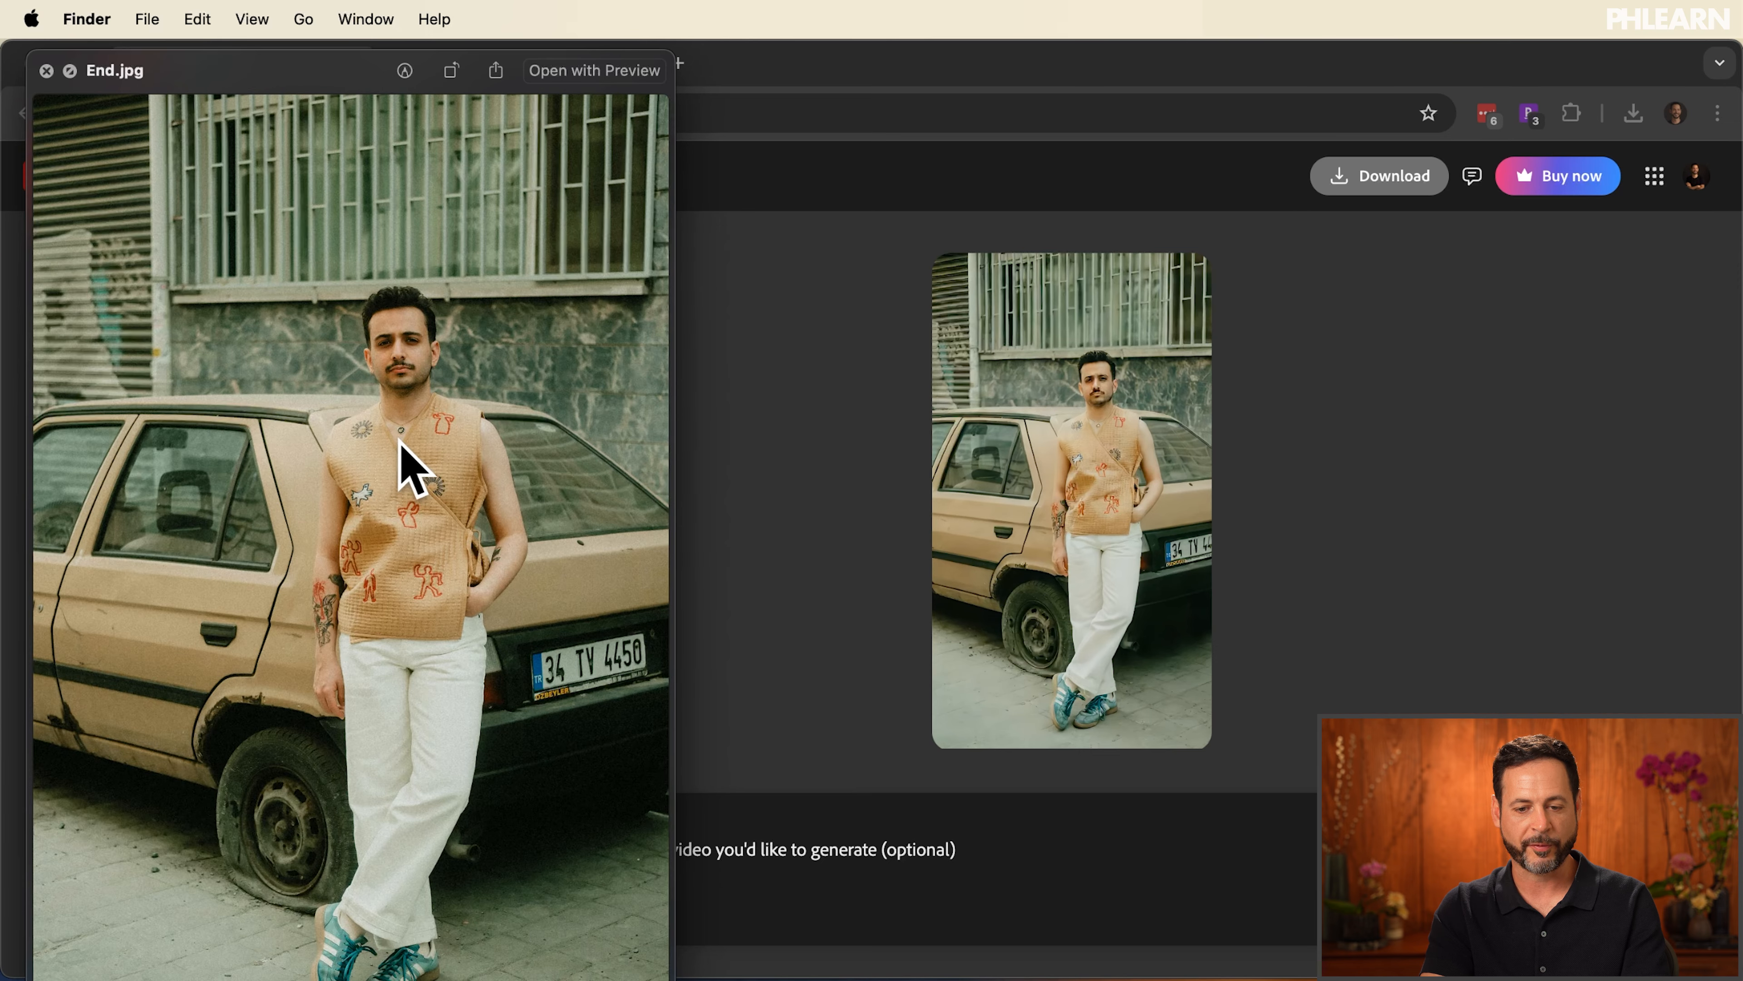
pyautogui.click(818, 445)
pyautogui.moveTo(936, 679)
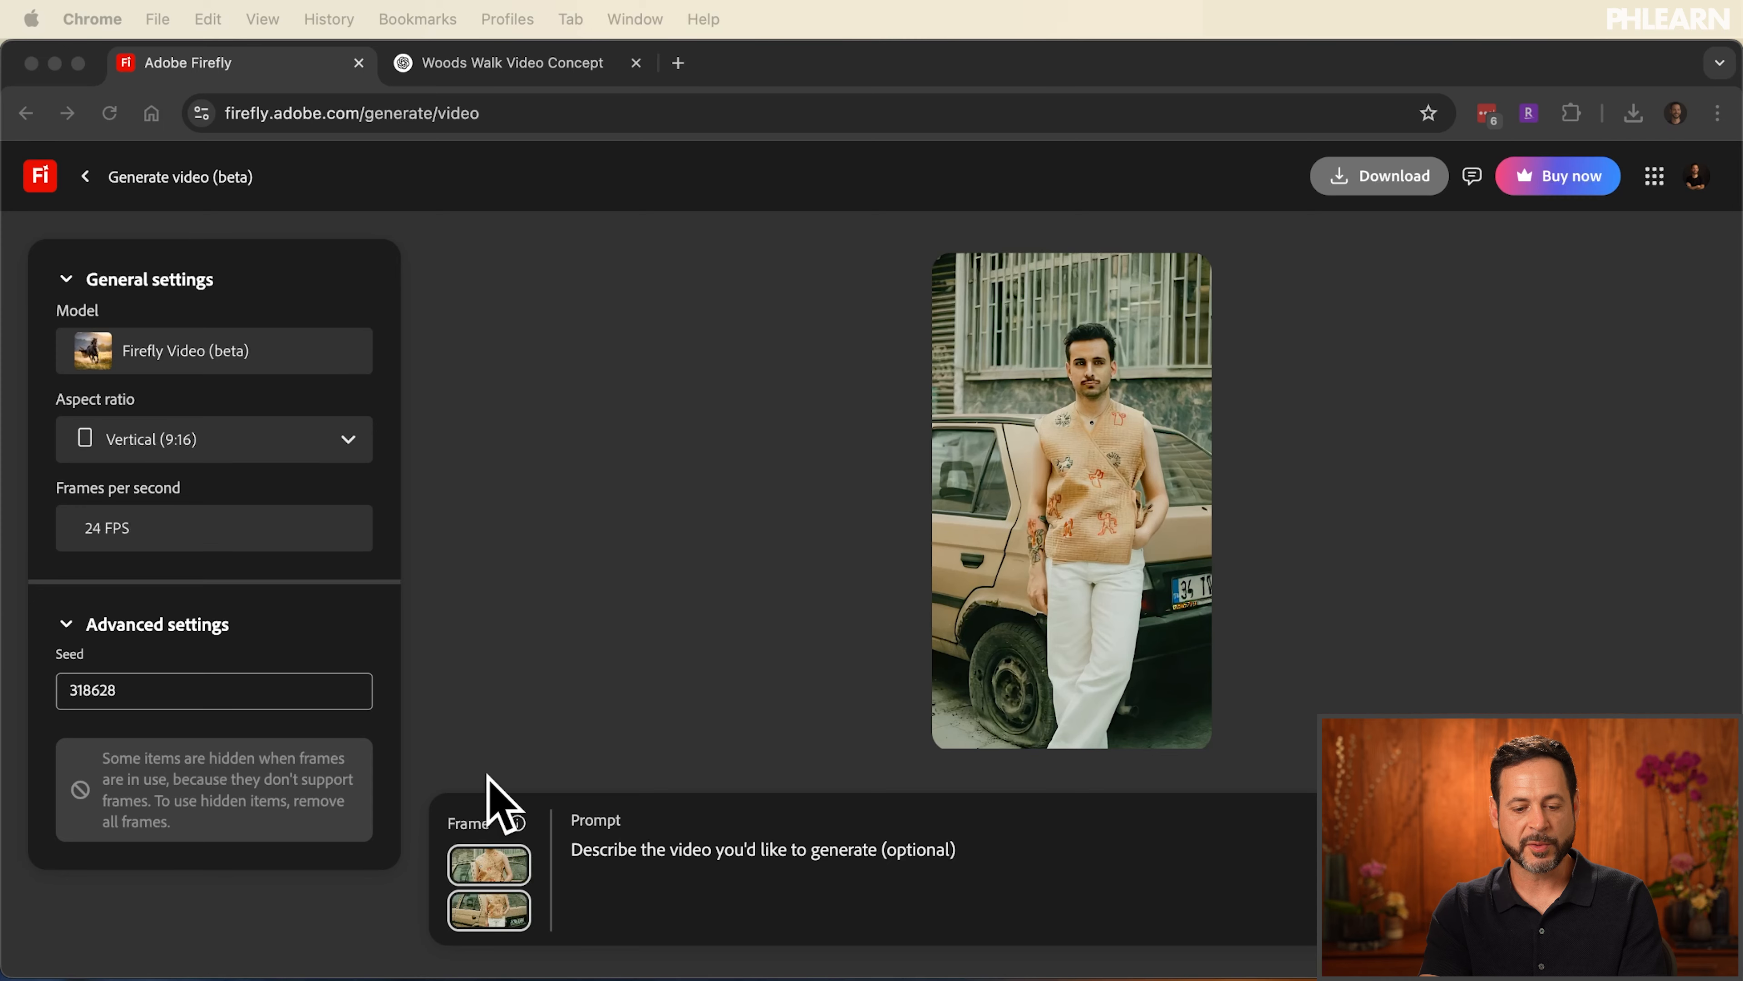
# Remove both the first and last frame images from the video setup
pyautogui.moveTo(481, 871)
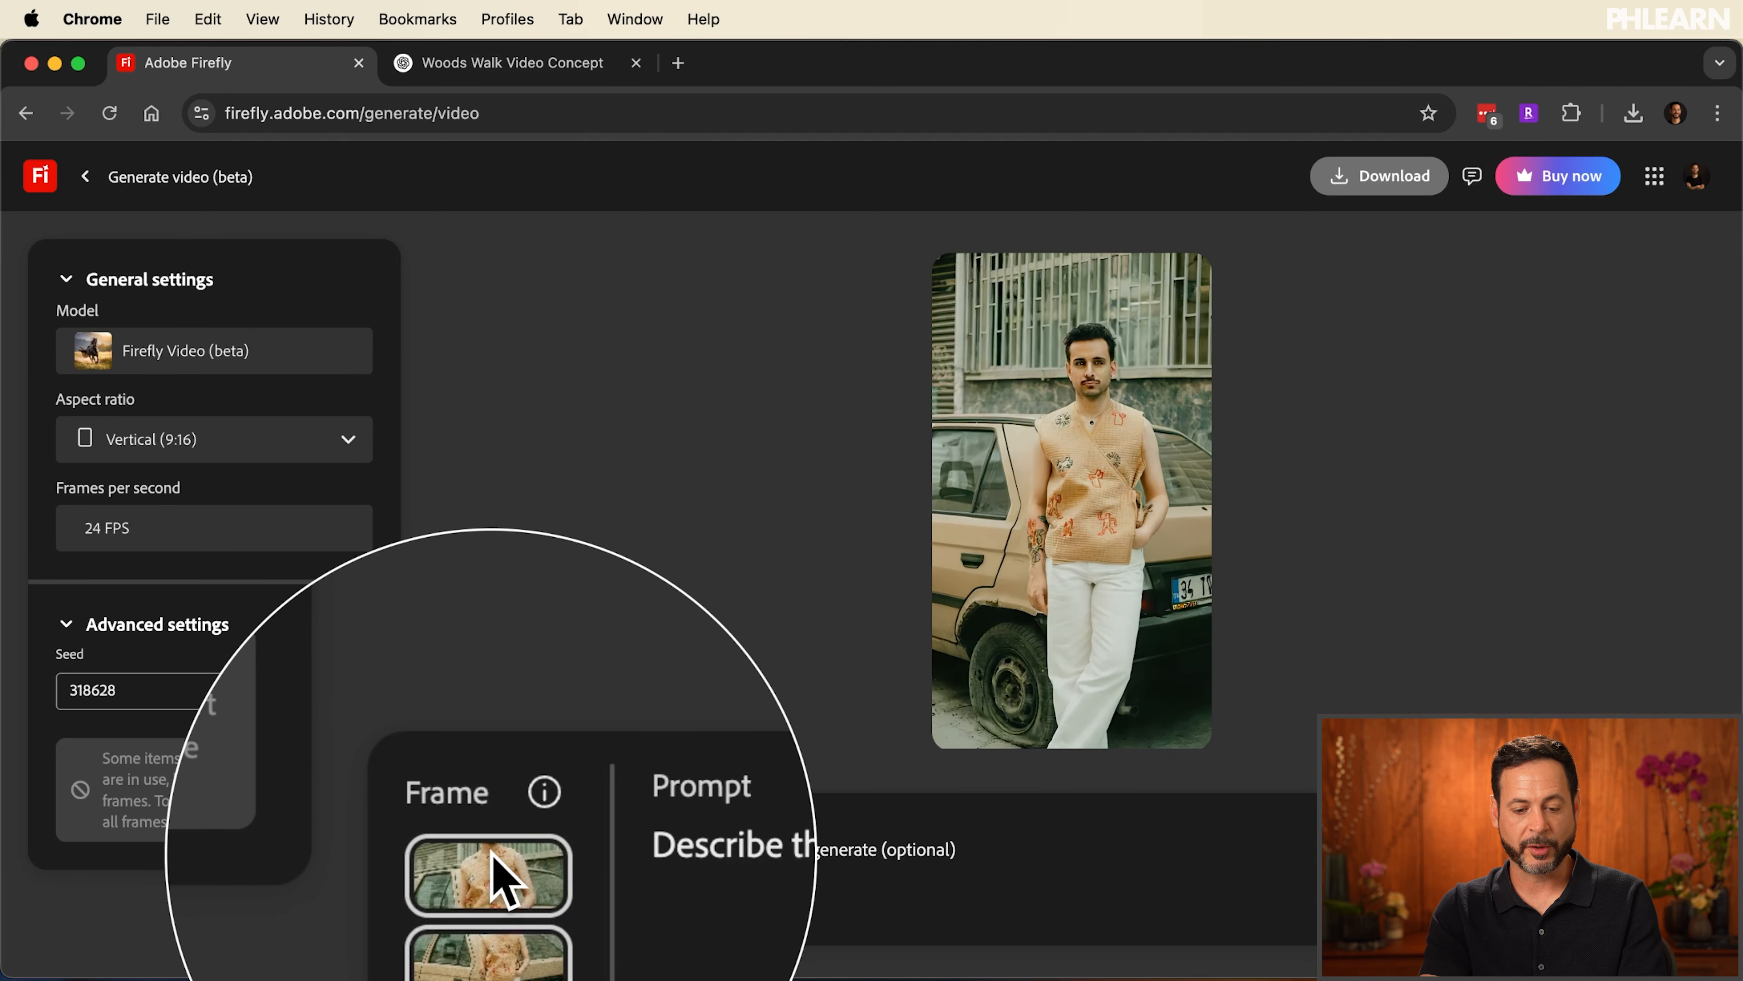
pyautogui.click(489, 865)
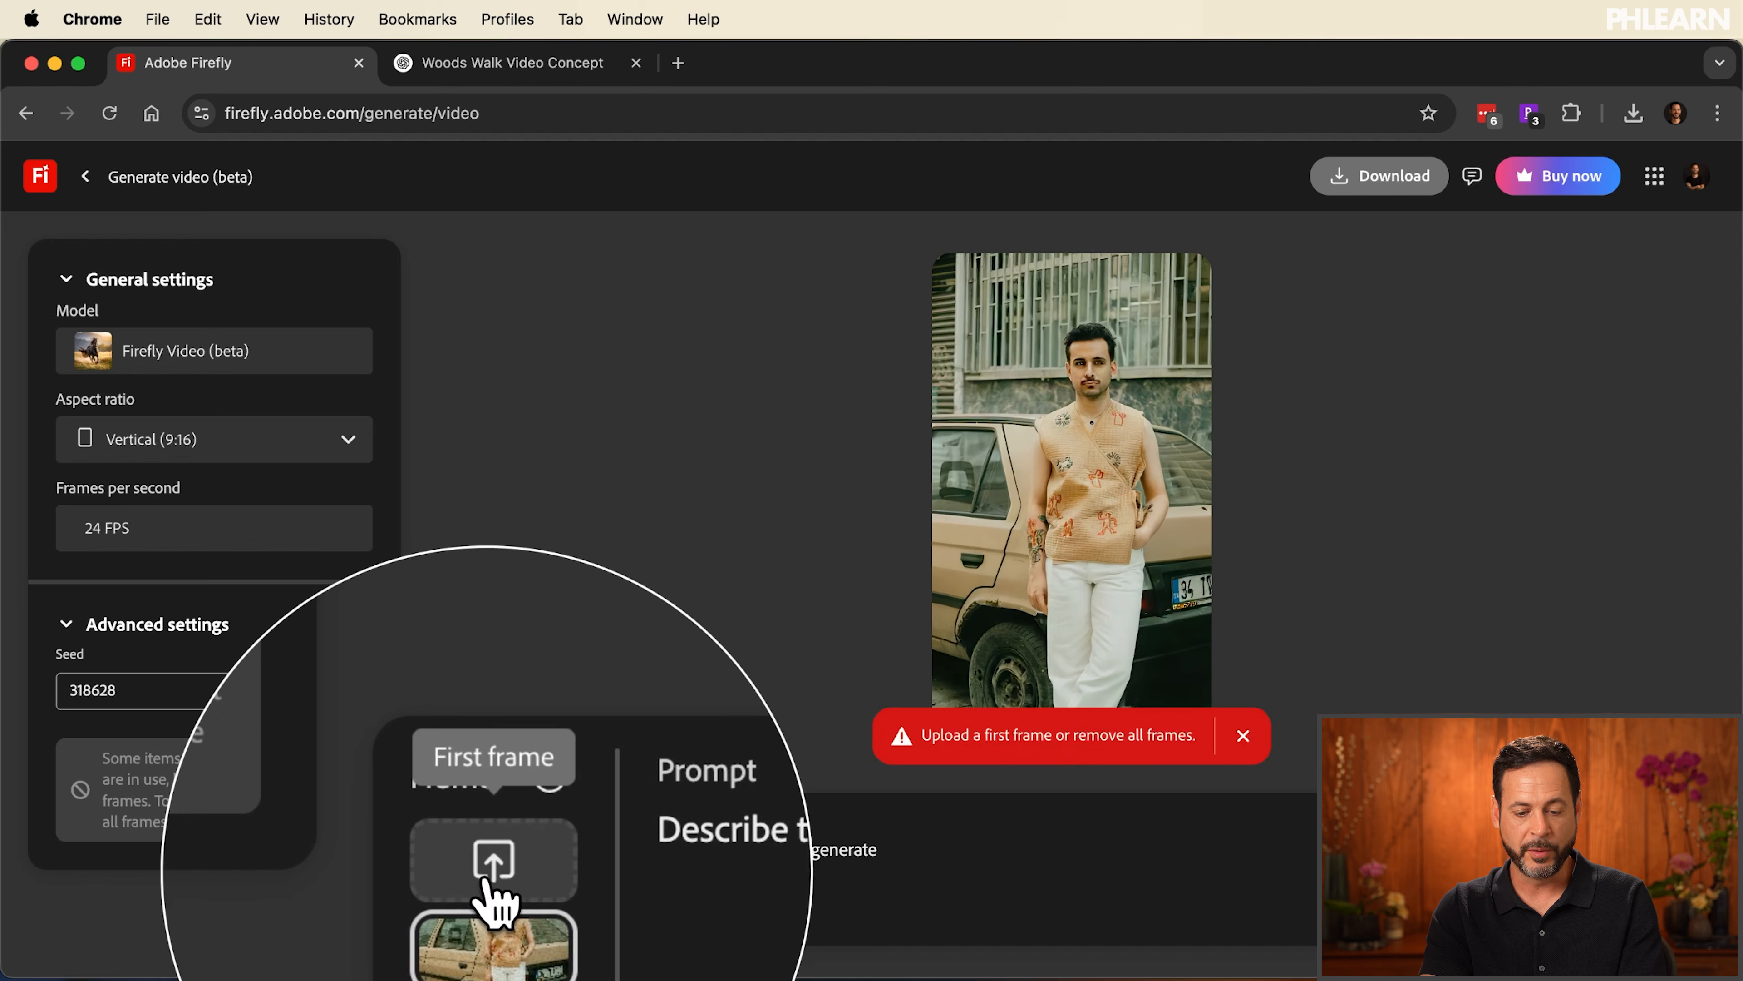
pyautogui.click(488, 912)
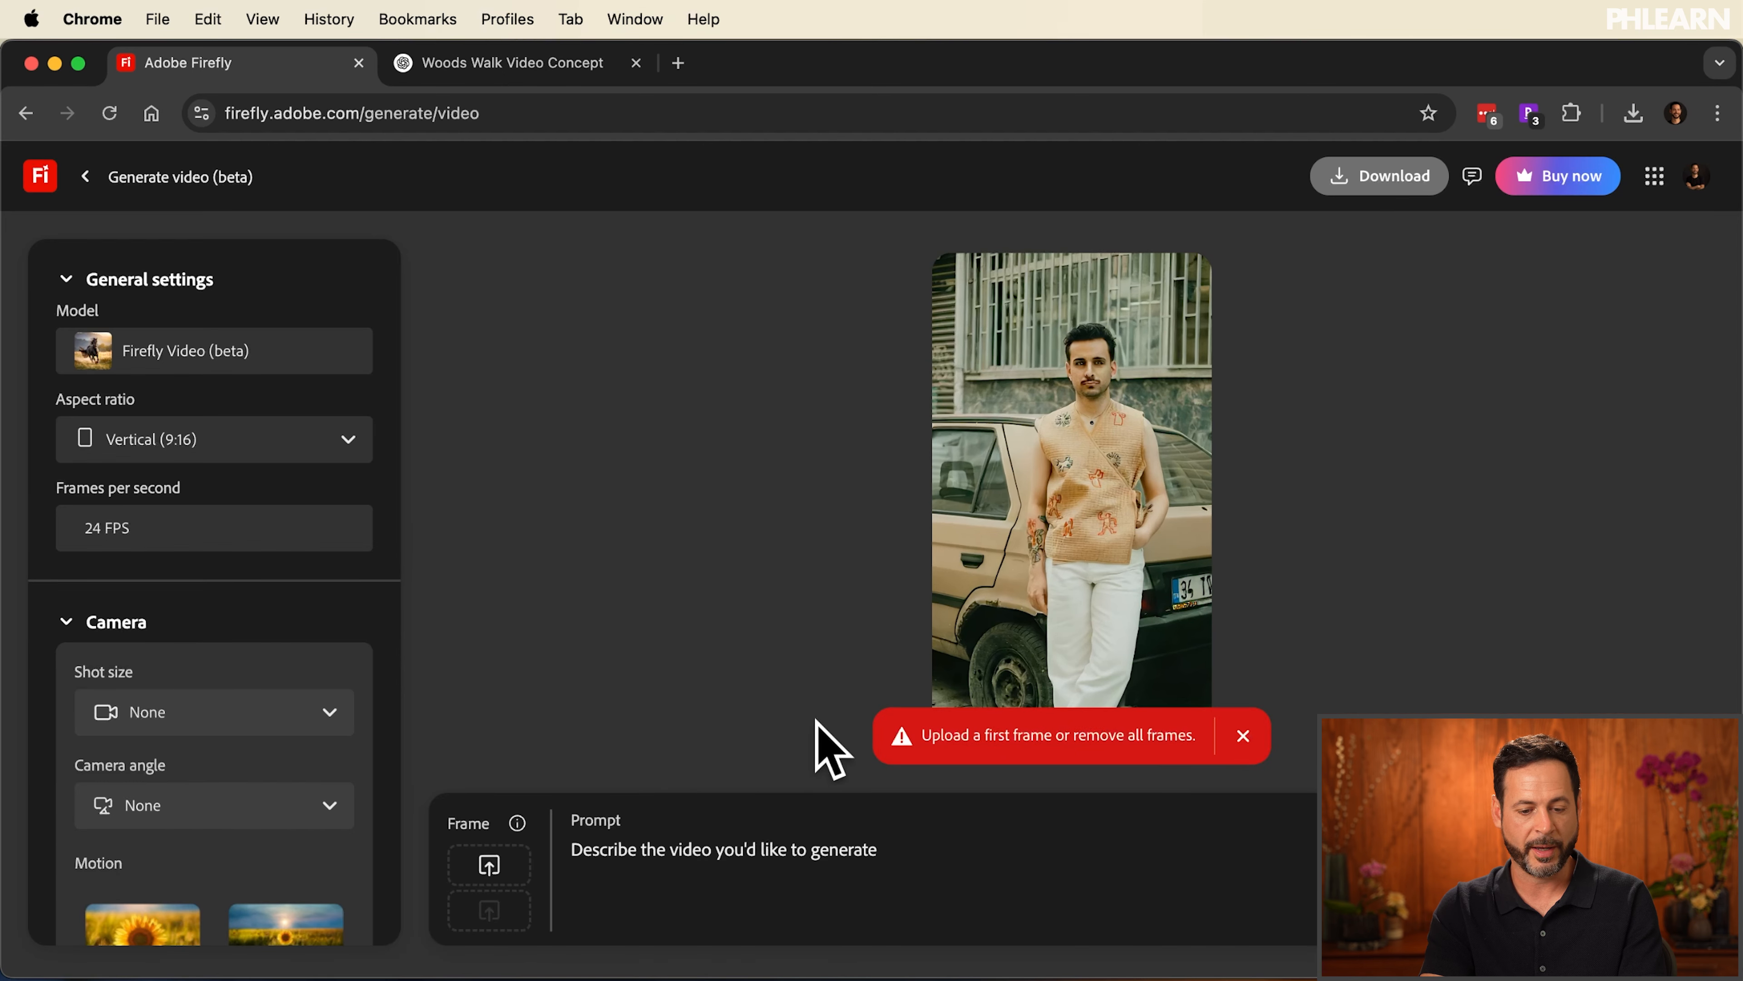
# Upload the pink lotus image from the 03 Flower Opening folder as the video's first frame
pyautogui.click(489, 865)
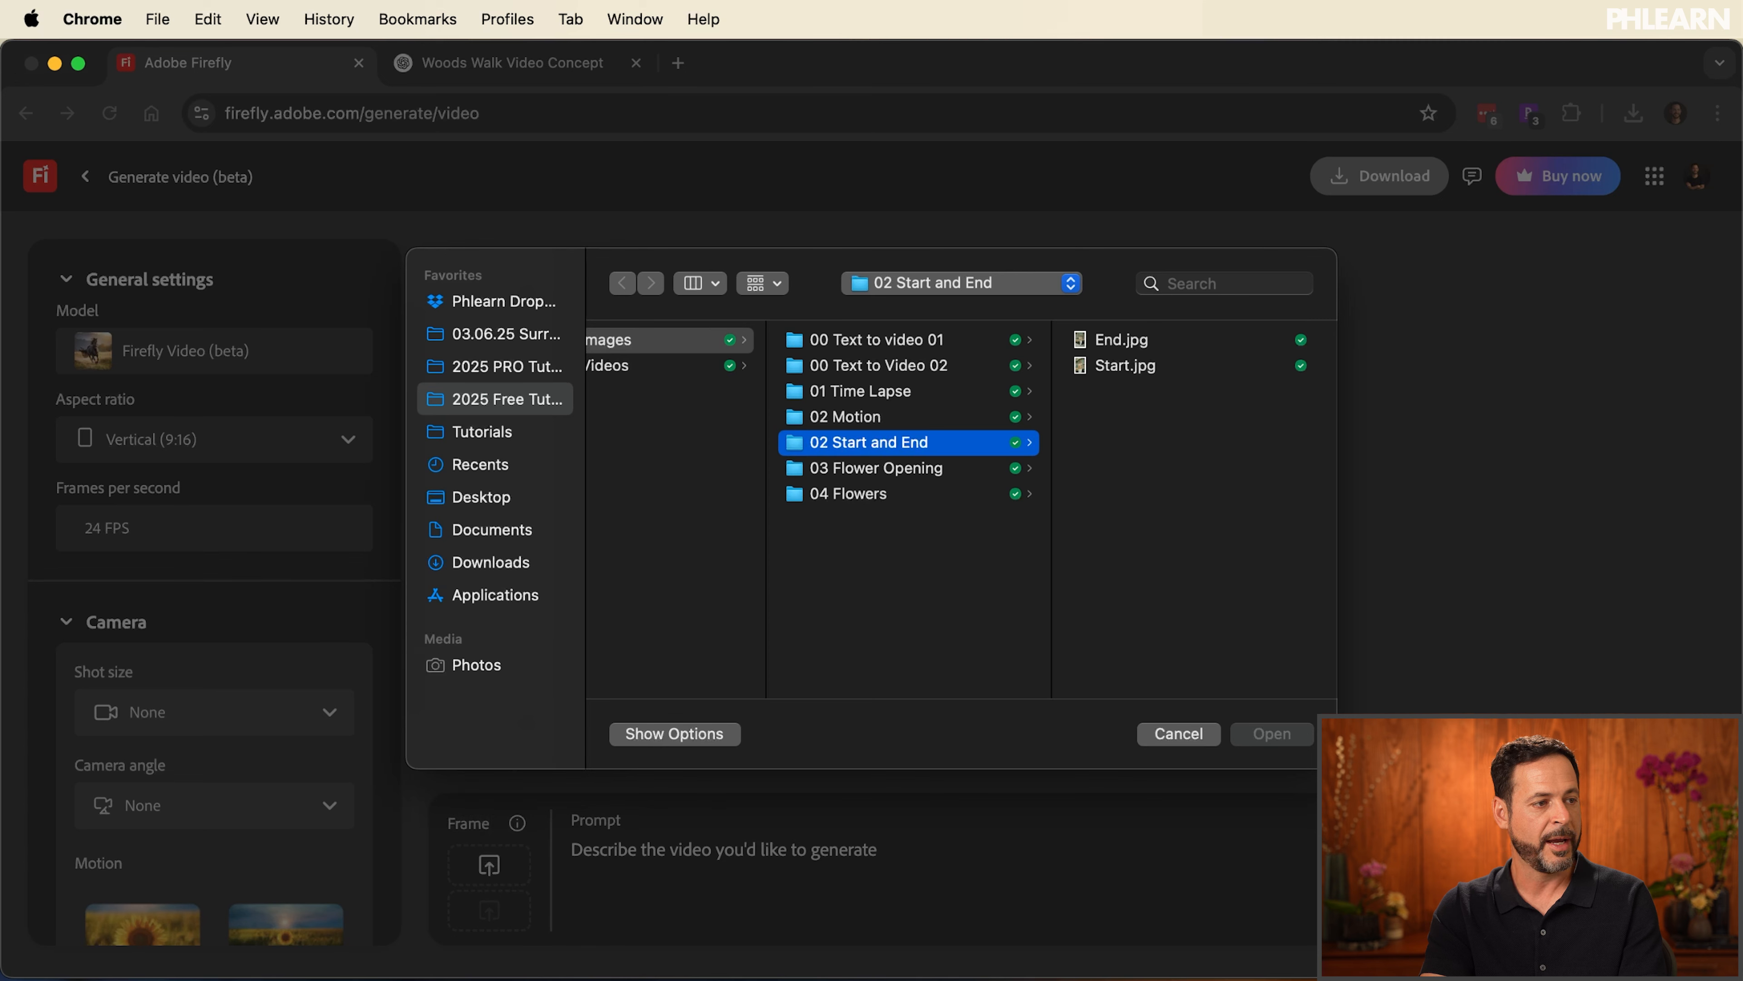
pyautogui.moveTo(1302, 617); pyautogui.dragTo(1304, 615)
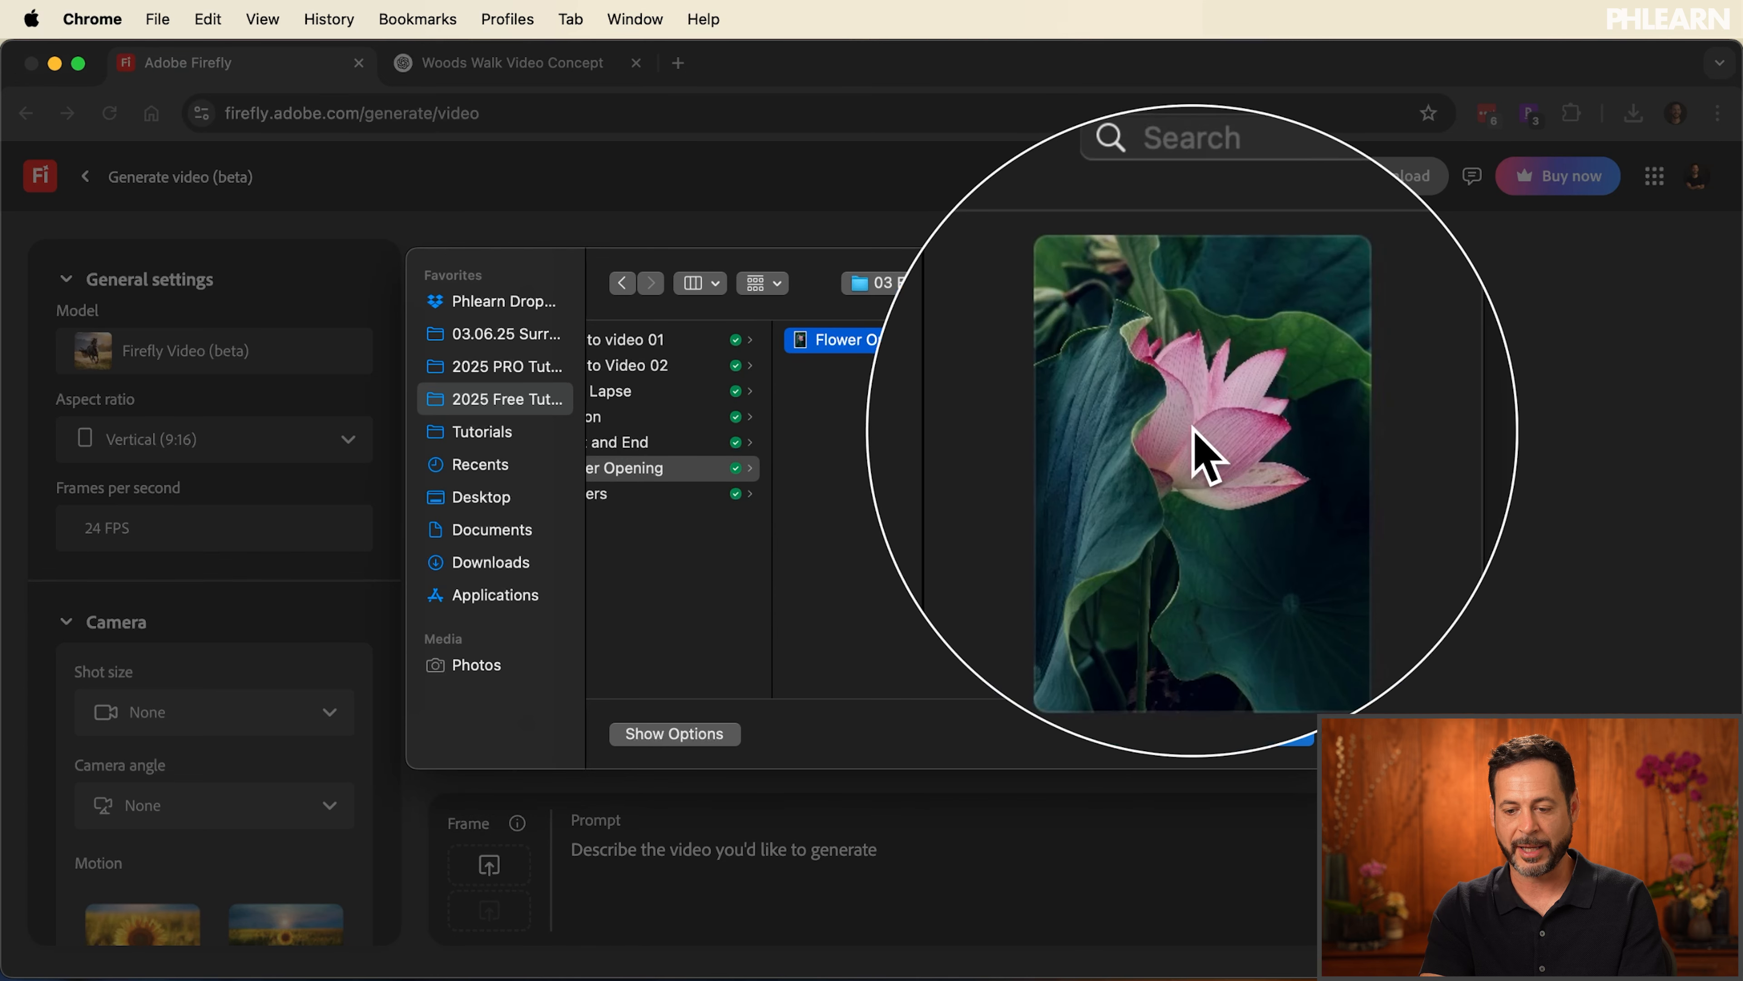
pyautogui.click(1266, 733)
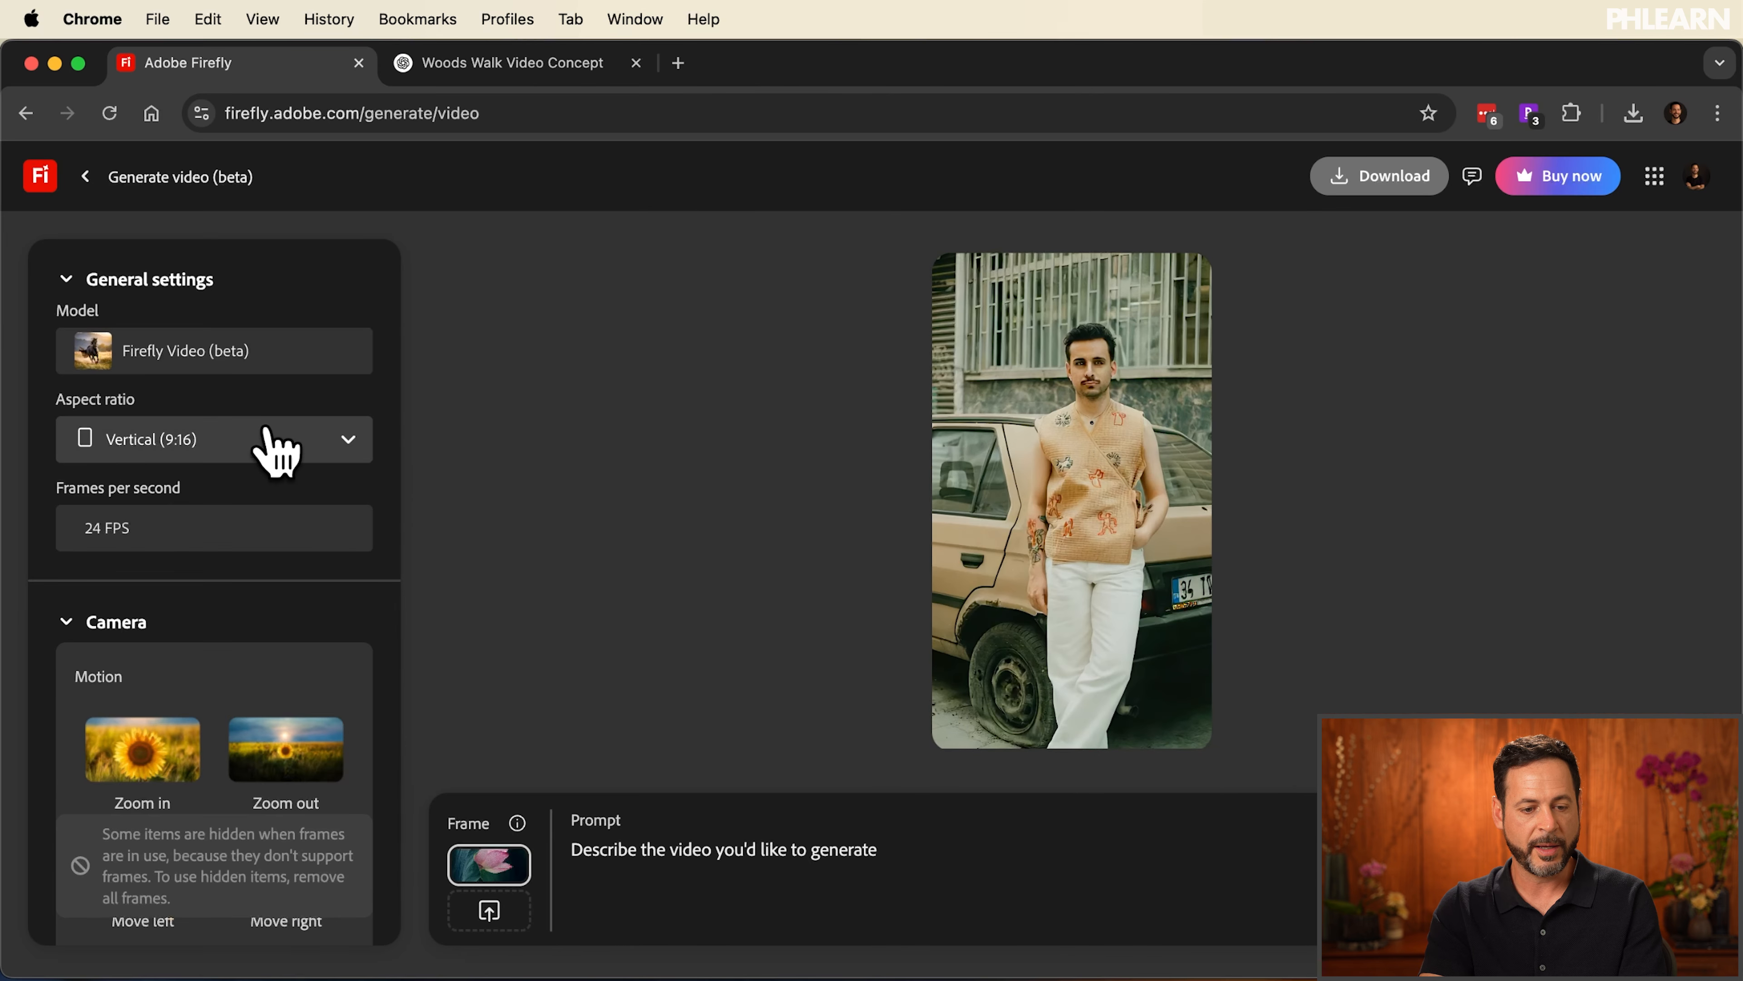
# Set the camera motion to Zoom out, enter the prompt "flower opening and show many flowers beautiful" and generate the video
pyautogui.scroll(-4, 210, 519)
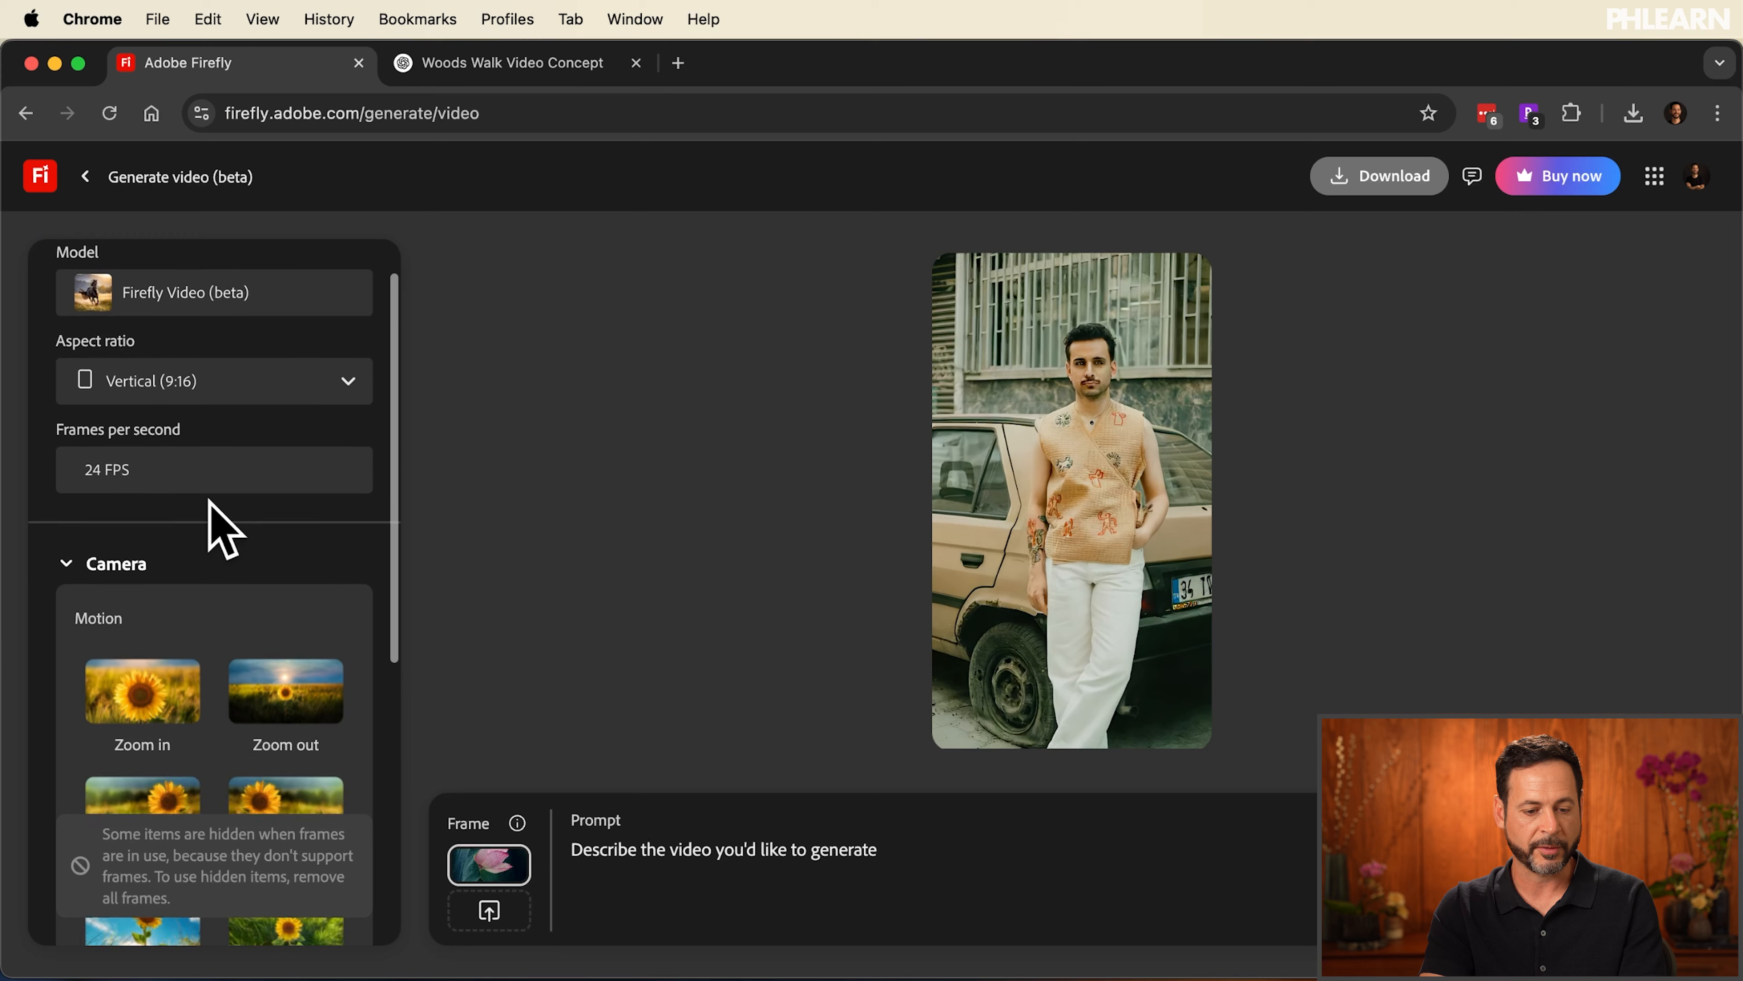
pyautogui.scroll(-3, 210, 518)
pyautogui.click(279, 390)
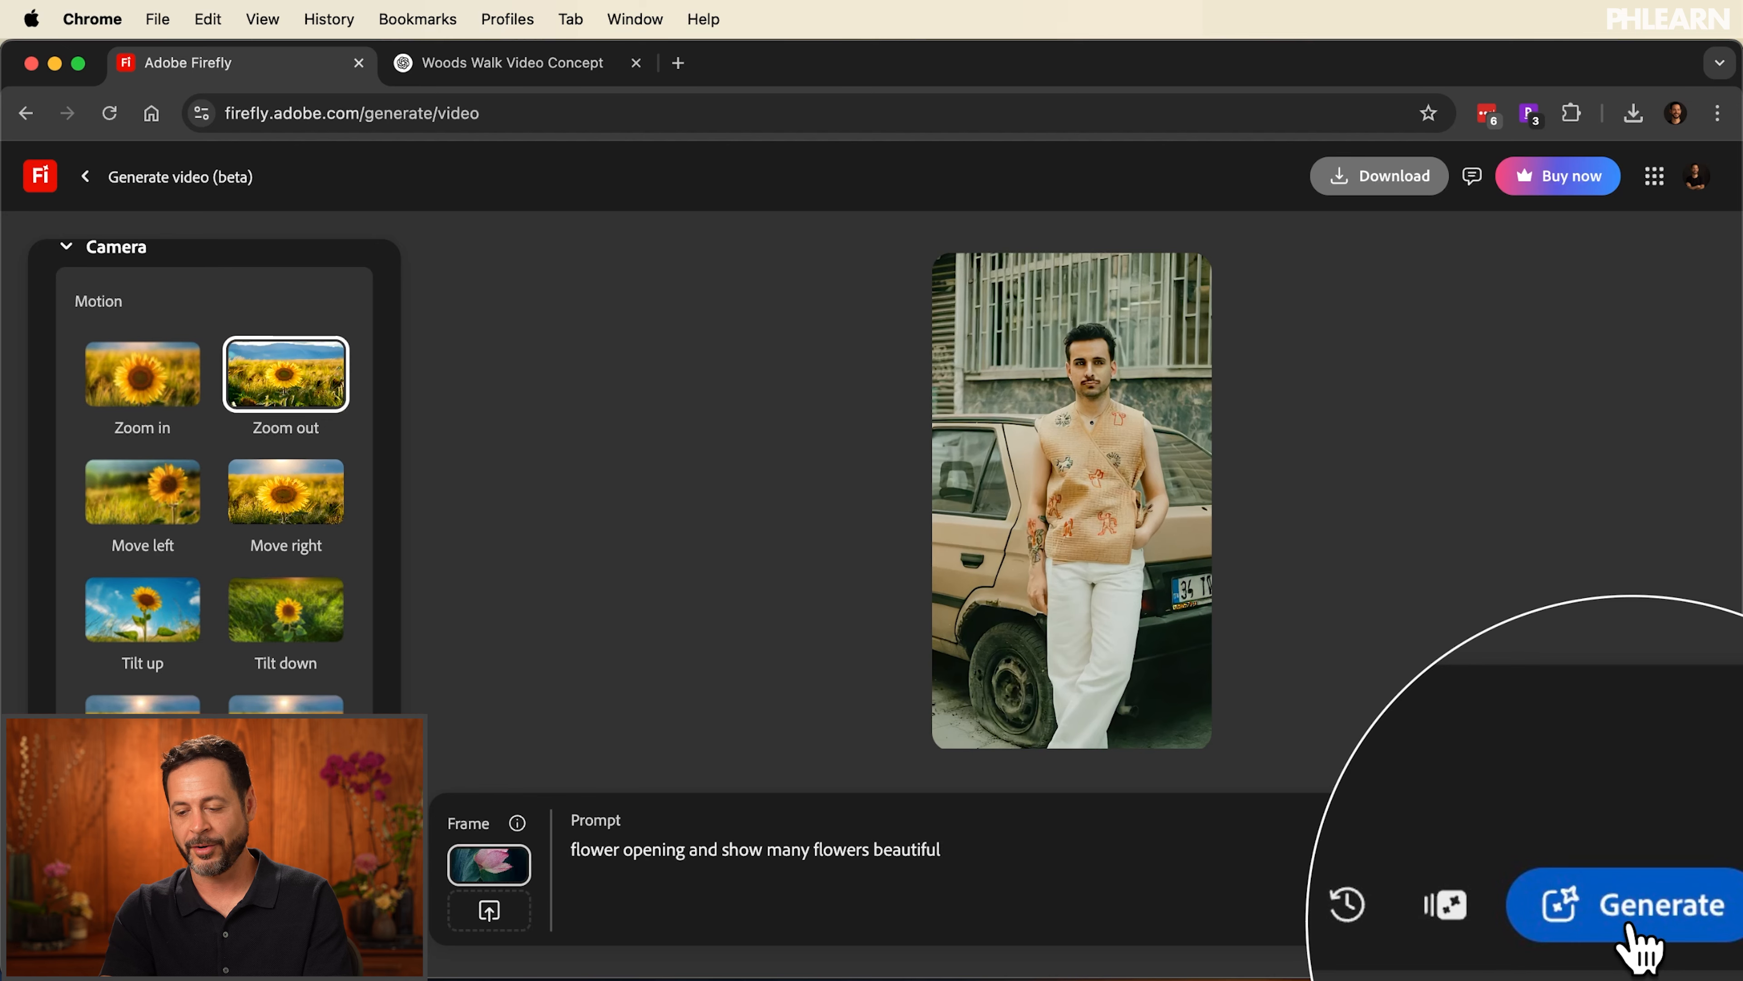
pyautogui.click(1631, 921)
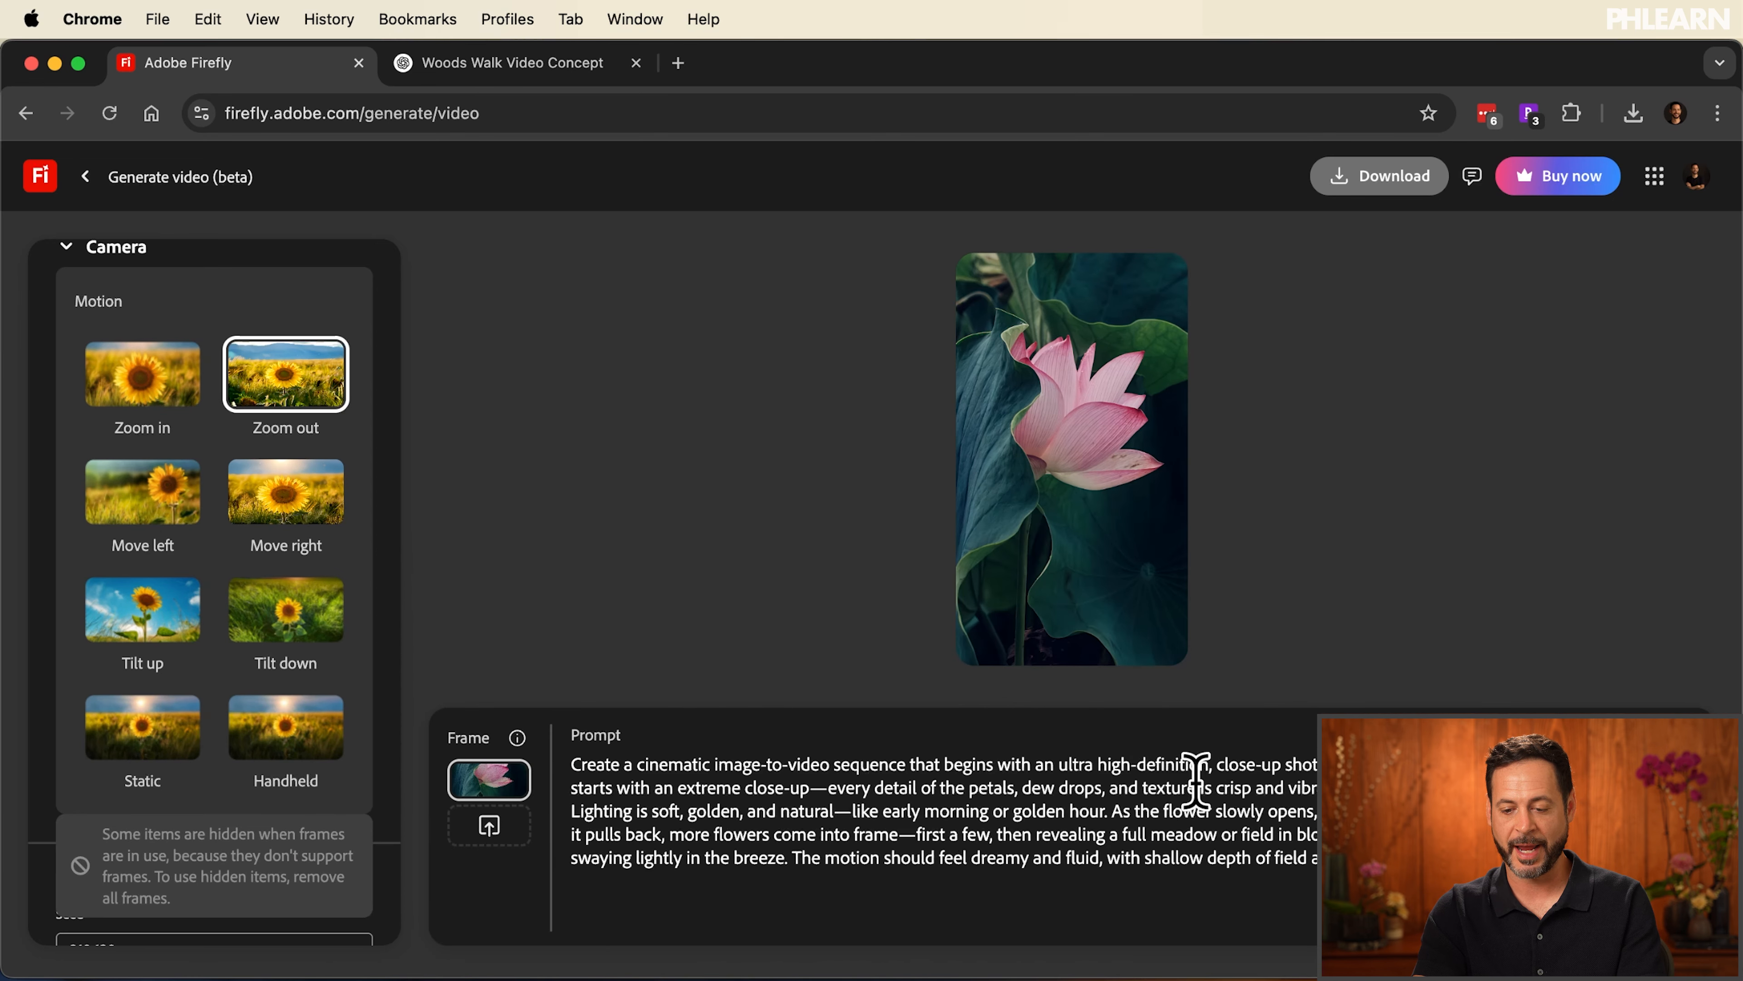
# Read through the long cinematic flower prompt and play the lotus video generated from it
pyautogui.scroll(-2, 878, 829)
pyautogui.scroll(2, 878, 829)
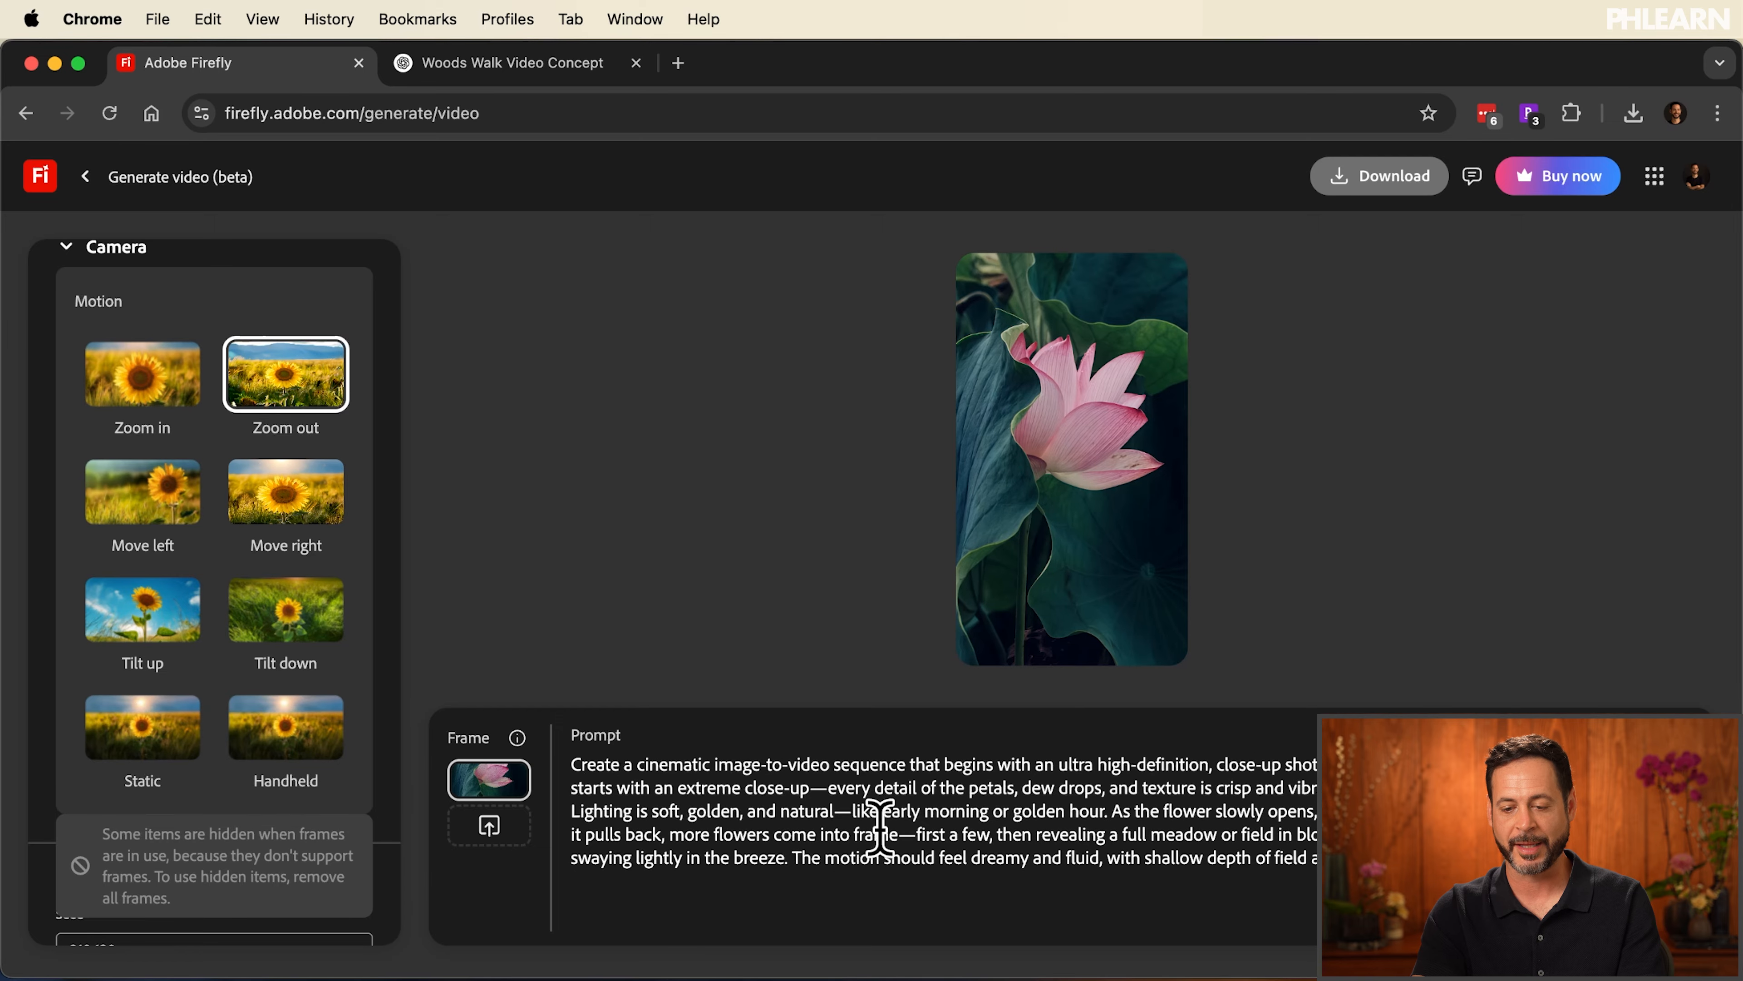
pyautogui.click(991, 649)
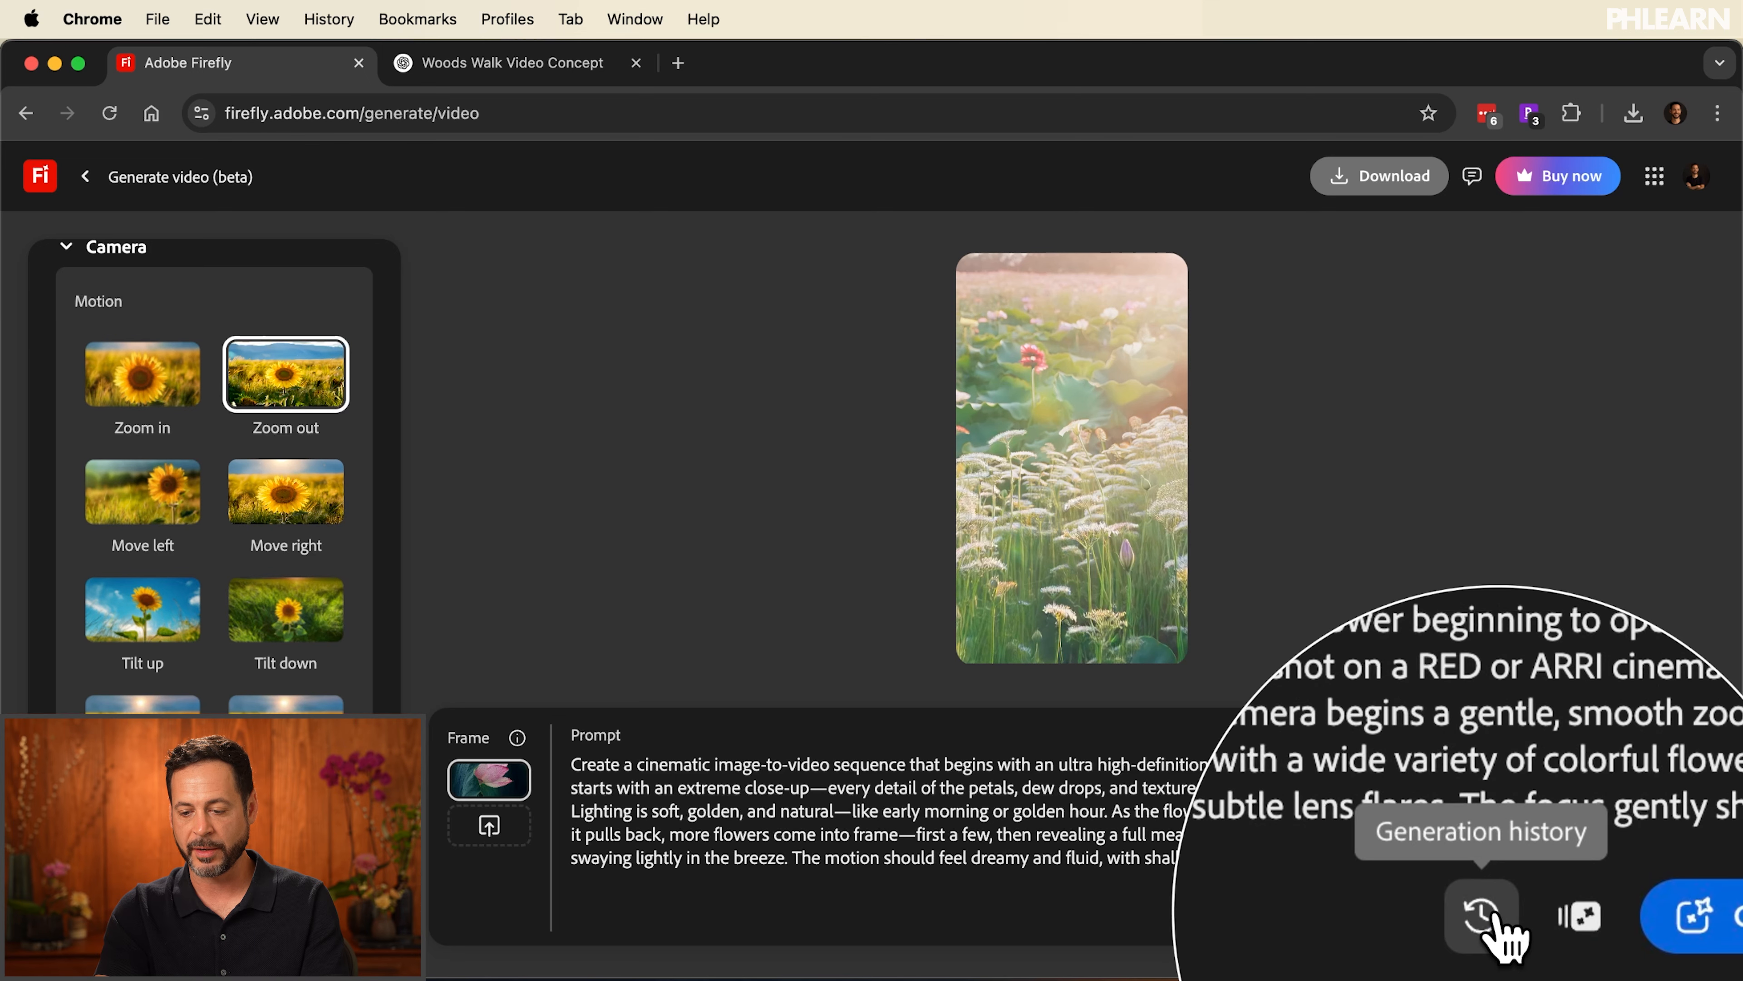
# Open the generation history and bring up the lotus clip made with the short flower-opening prompt
pyautogui.click(1486, 913)
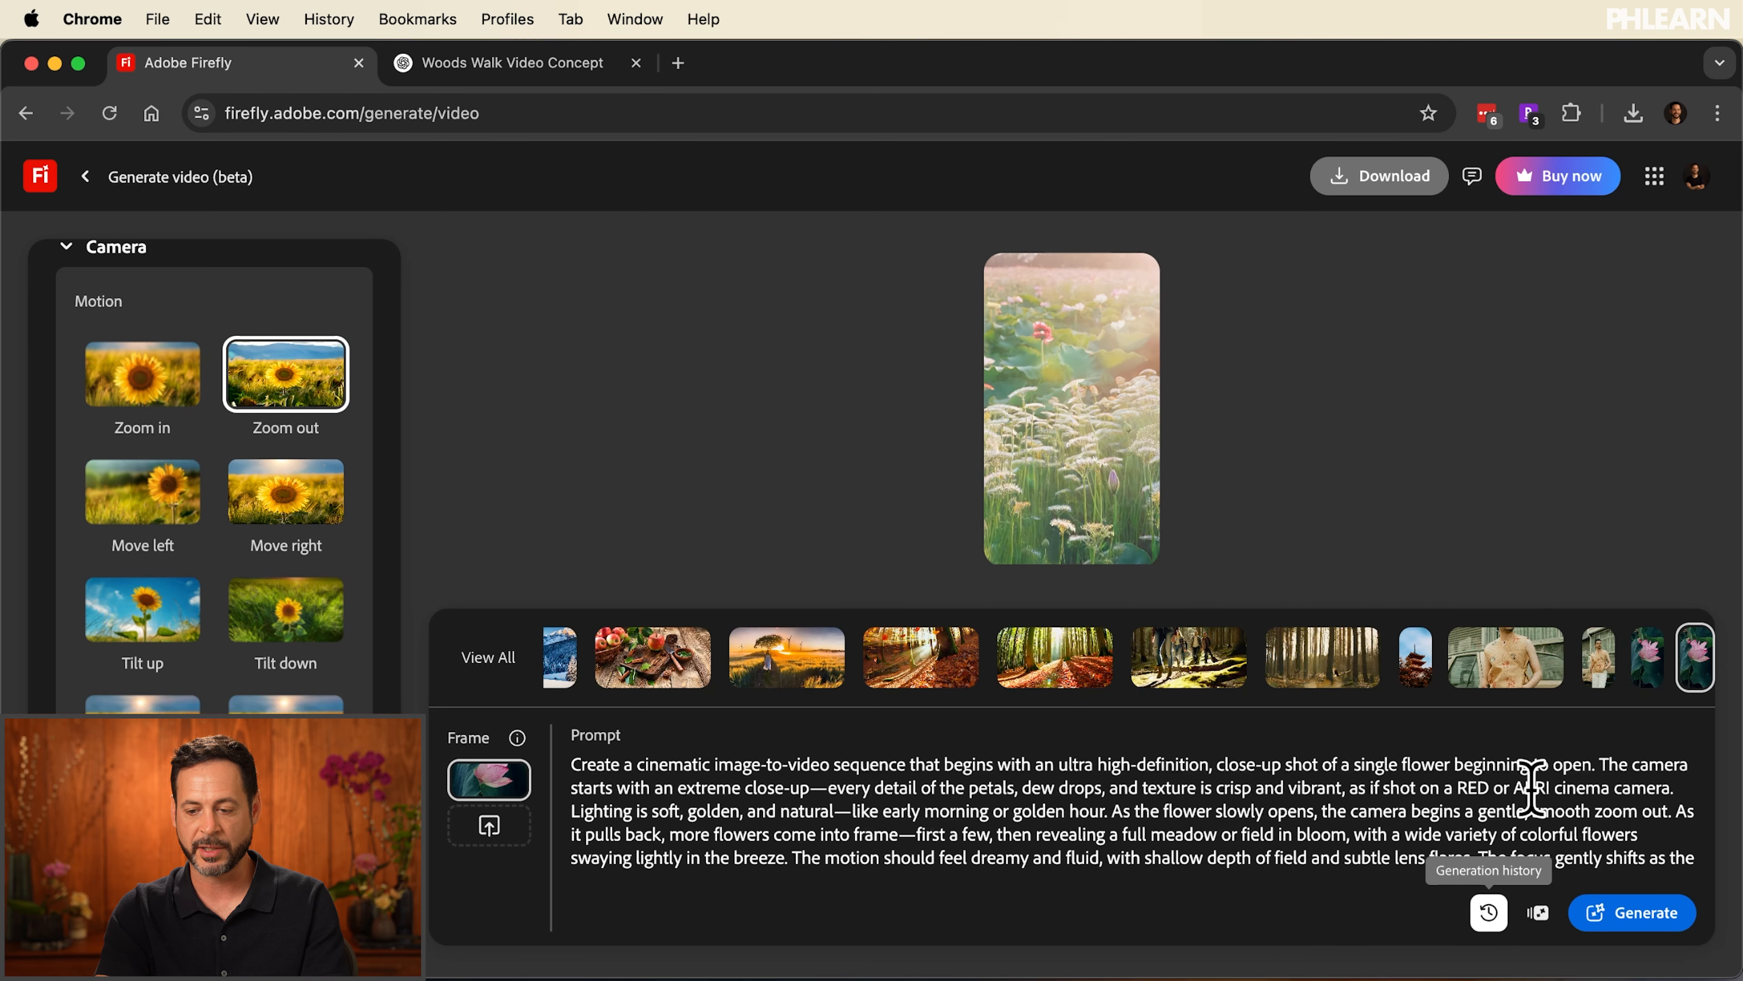
pyautogui.click(1637, 670)
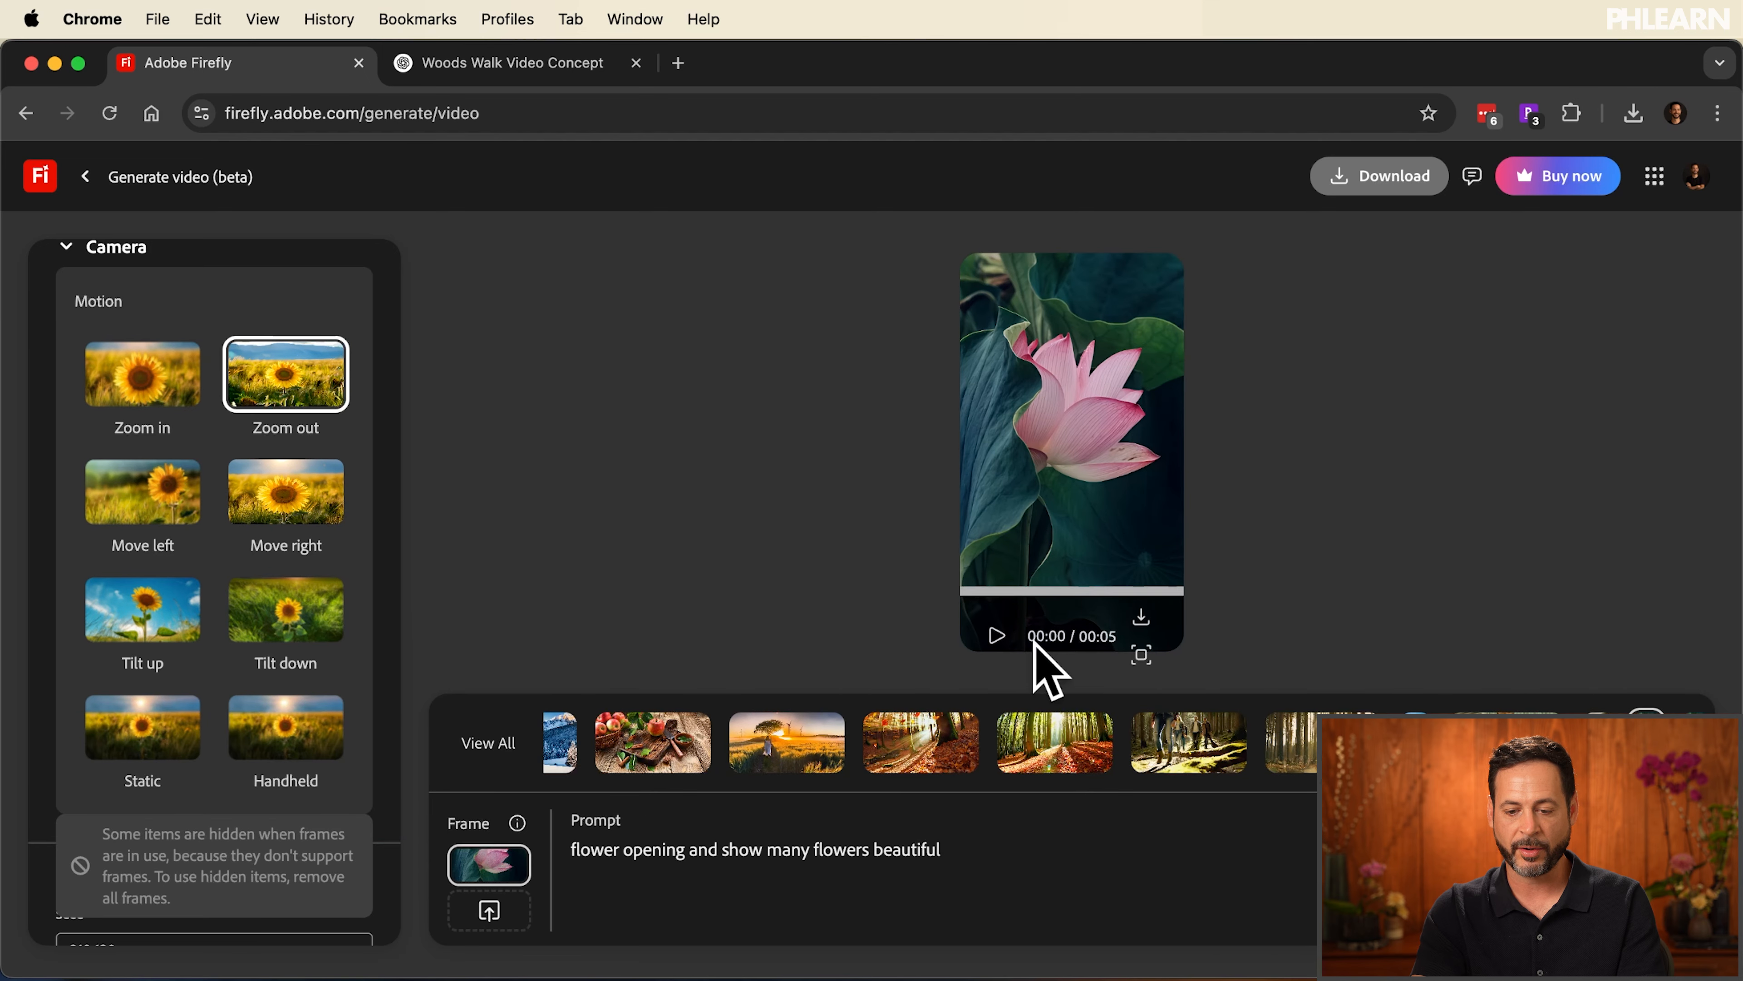